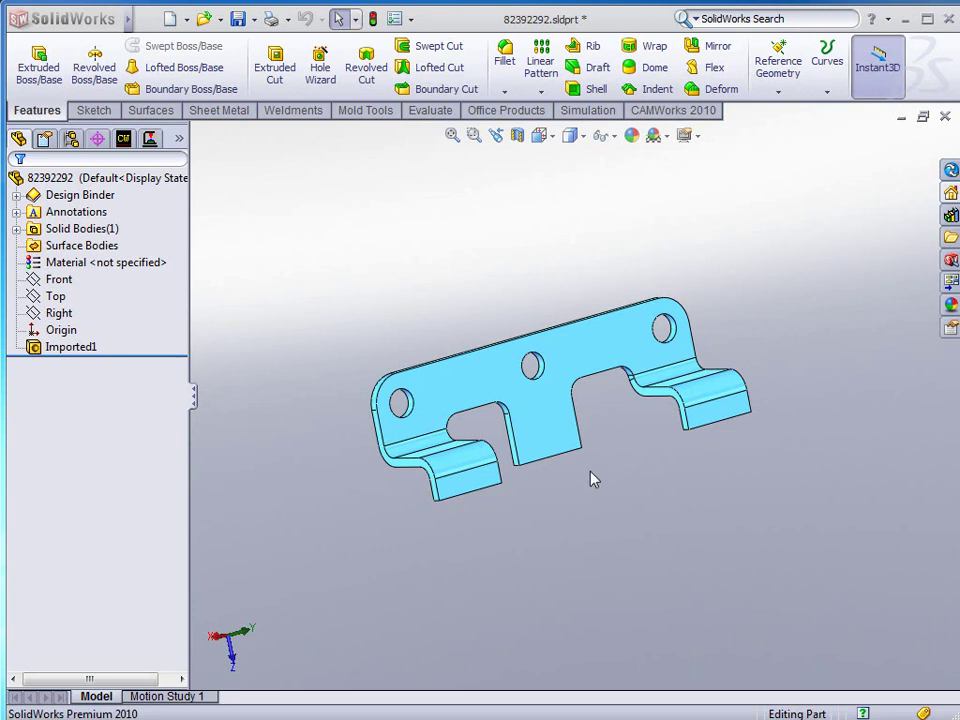
Create a drawing from the open bracket part using the Scale1to2 training template.
middle_click_drag(590, 479, 485, 535)
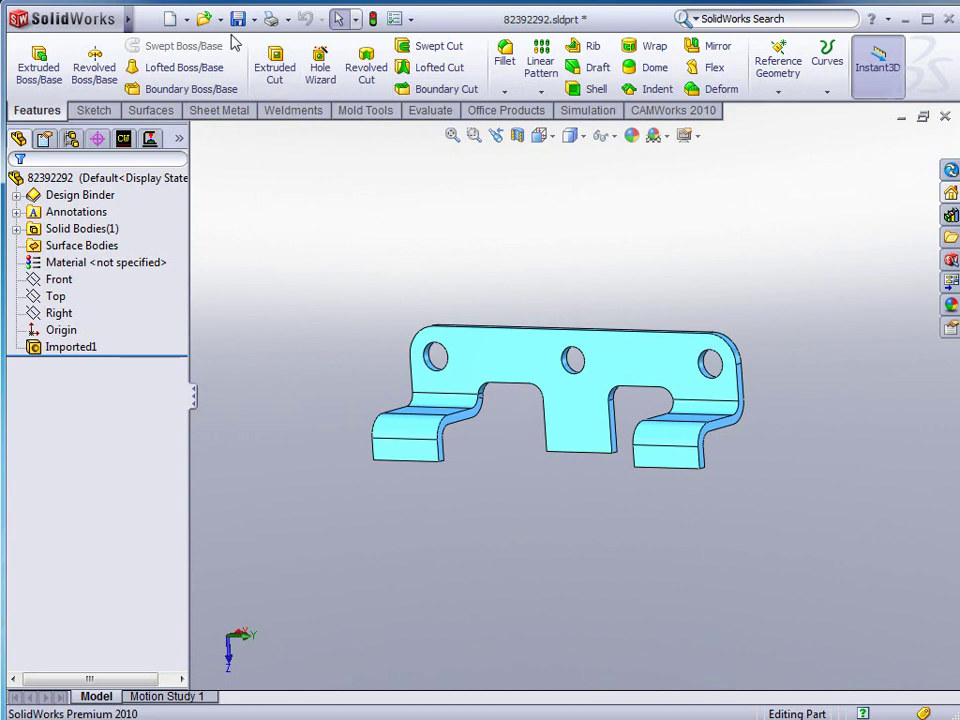
left_click(186, 19)
left_click(214, 58)
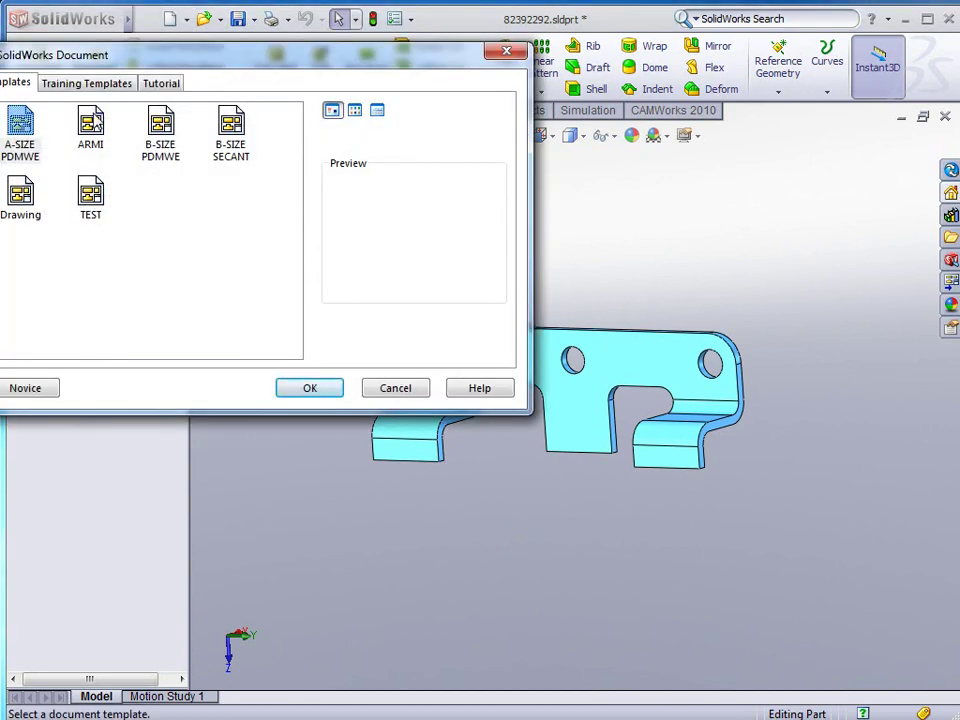
left_click(80, 84)
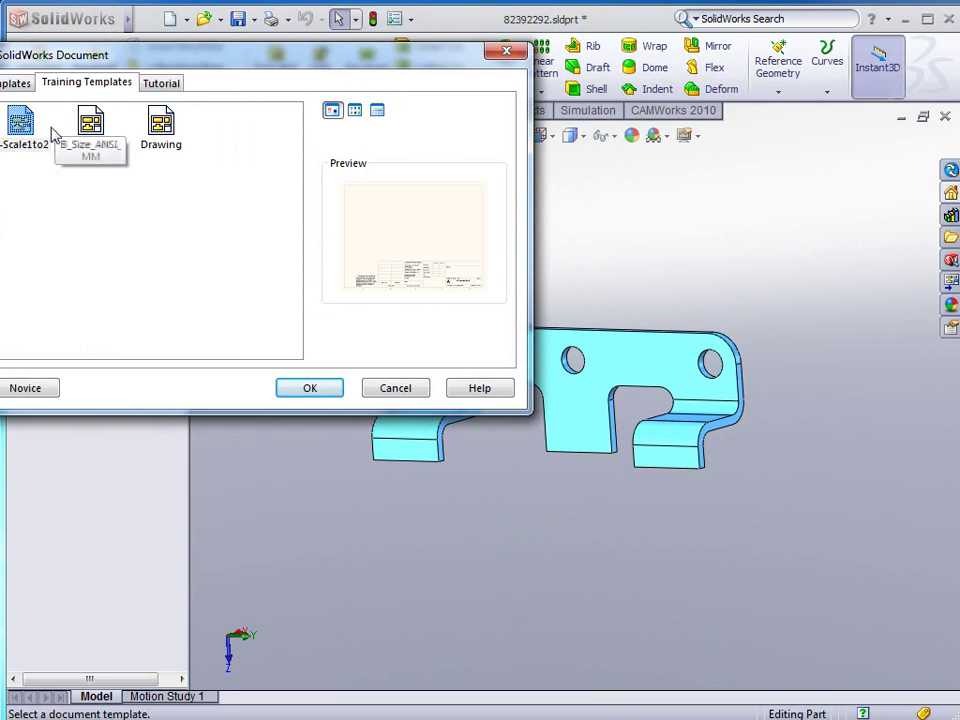
left_click(310, 388)
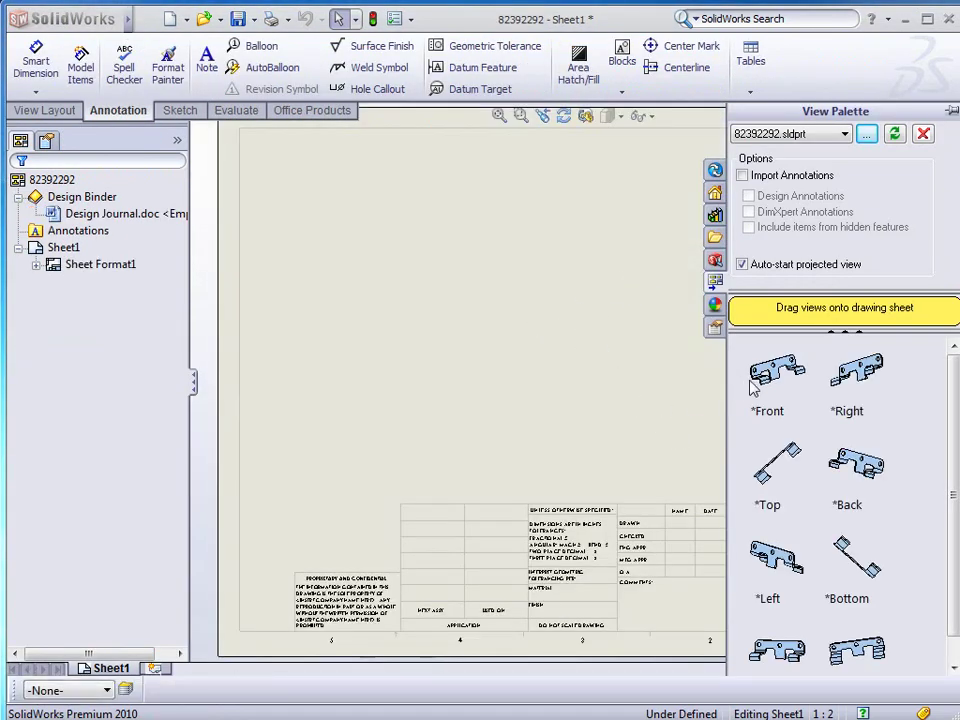
Place the Front view on the sheet and the Top view above it, both using Isometric (True) dimensions.
left_click_drag(780, 388, 485, 420)
left_click(486, 421)
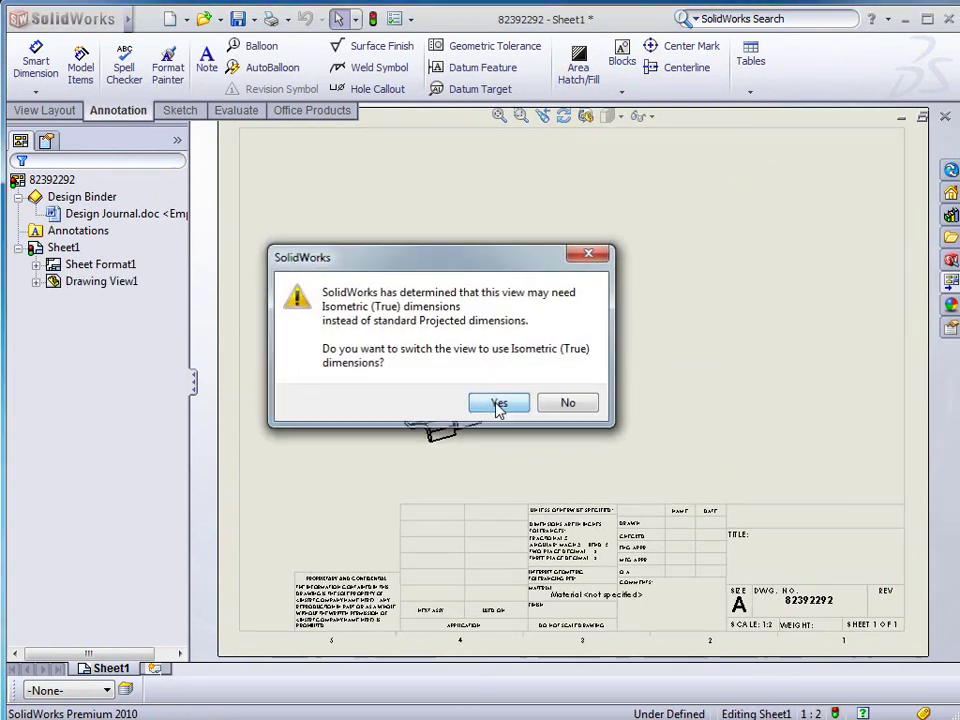
left_click(500, 403)
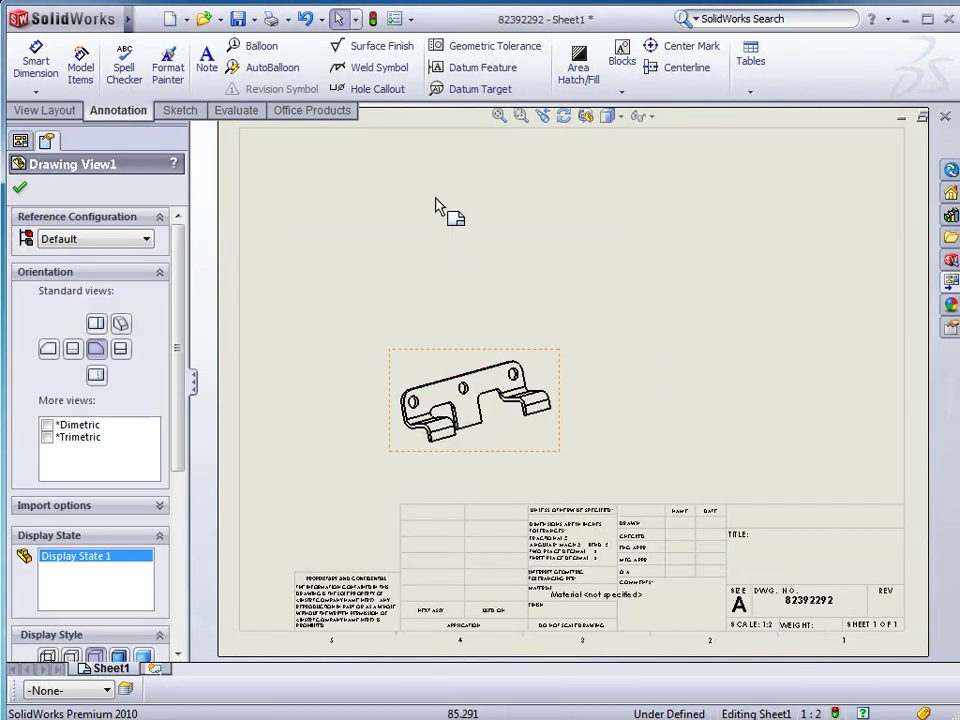
left_click(951, 282)
mouse_move(857, 372)
left_mouse_down()
mouse_move(855, 380)
mouse_move(536, 268)
mouse_move(476, 230)
left_mouse_up()
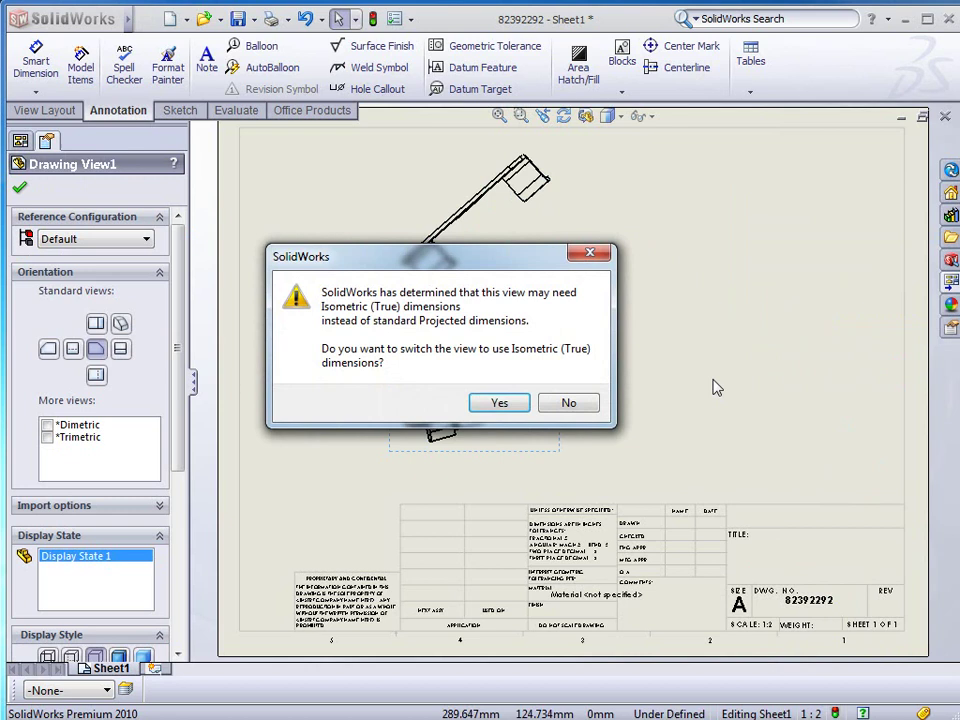
left_click(498, 401)
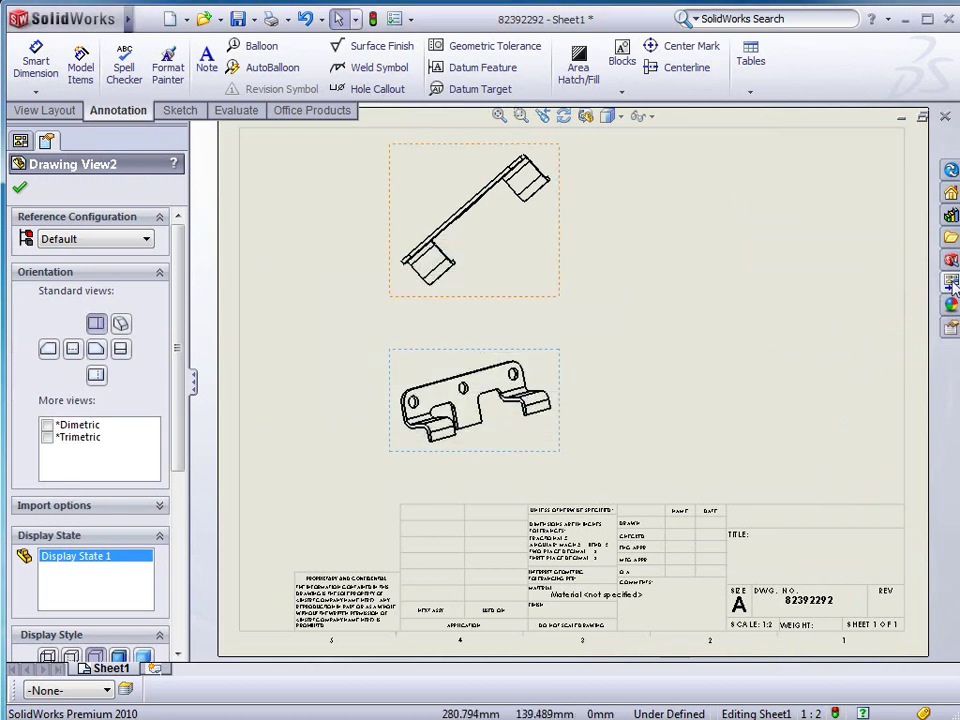
Place the Right view beside the front view, declining the switch to Isometric (True) dimensions.
left_click(951, 281)
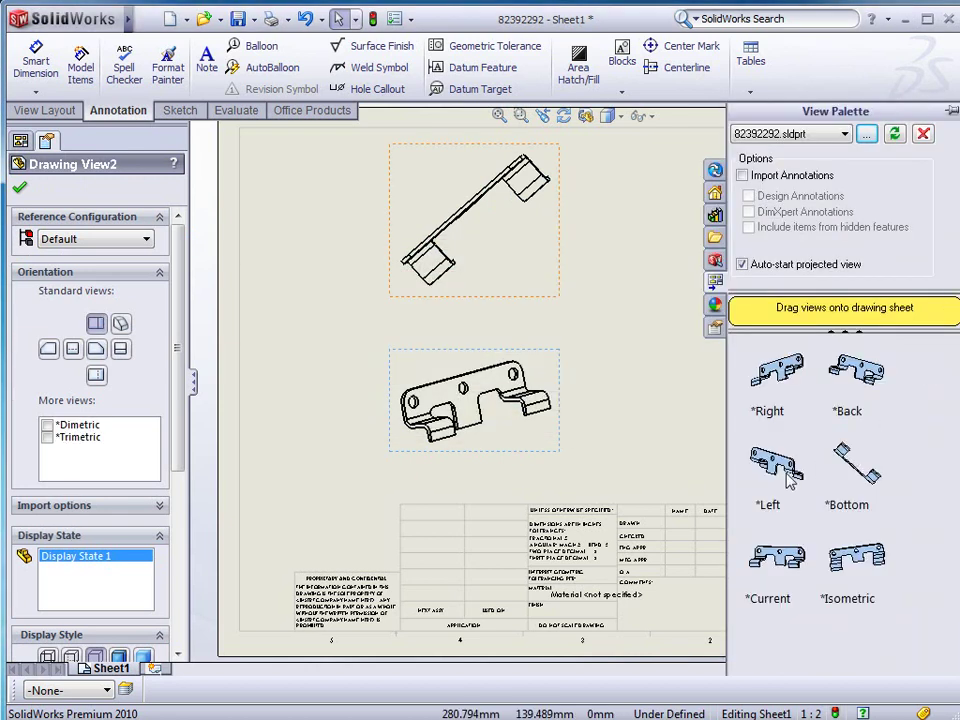
left_click_drag(785, 378, 735, 388)
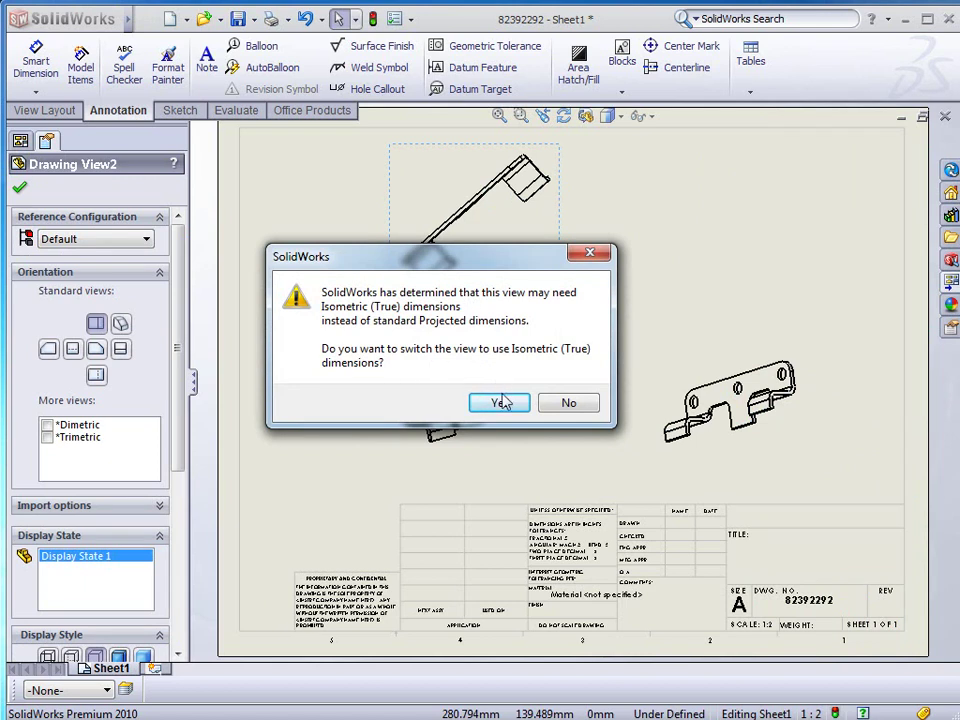
left_click(566, 403)
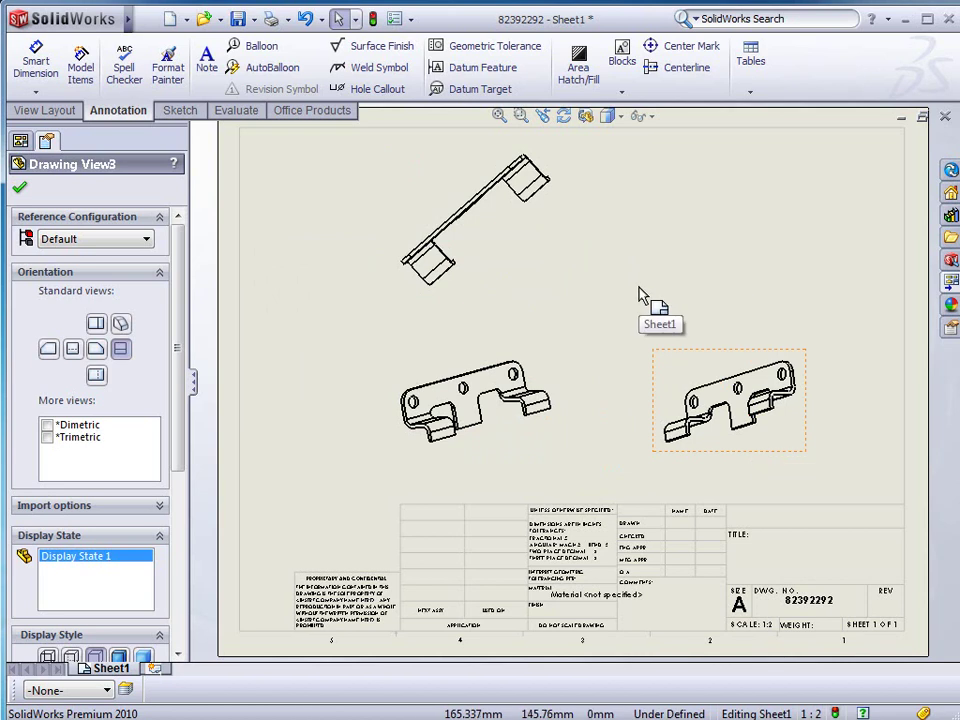
Switch to the 82392292 part document and show the bracket in its standard Front orientation.
key("ctrl+Tab")
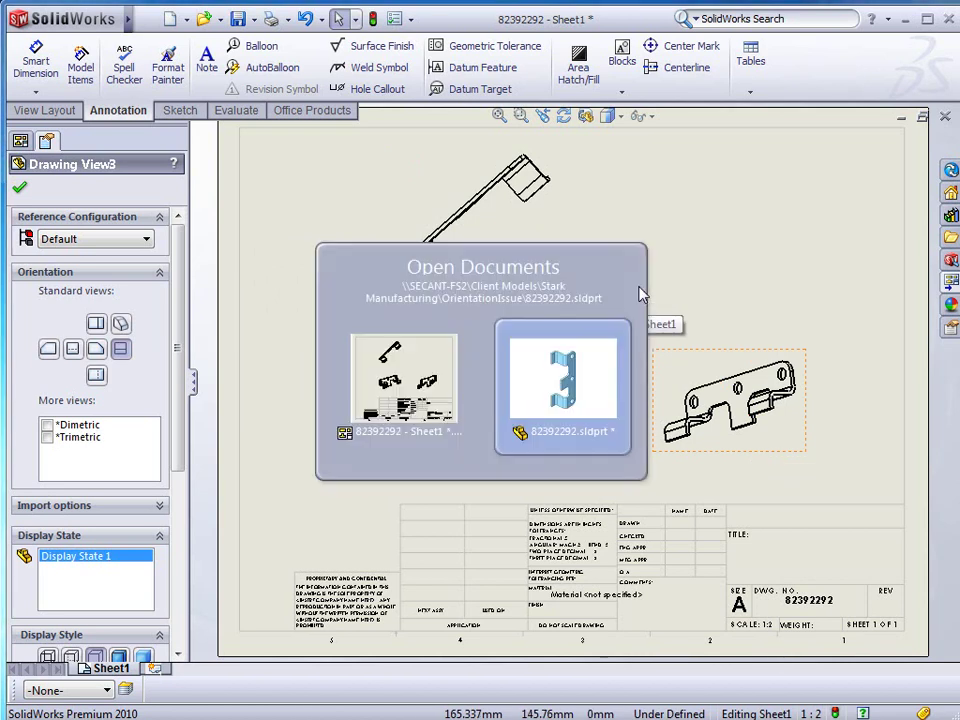
key("Delete")
key("ctrl+Tab")
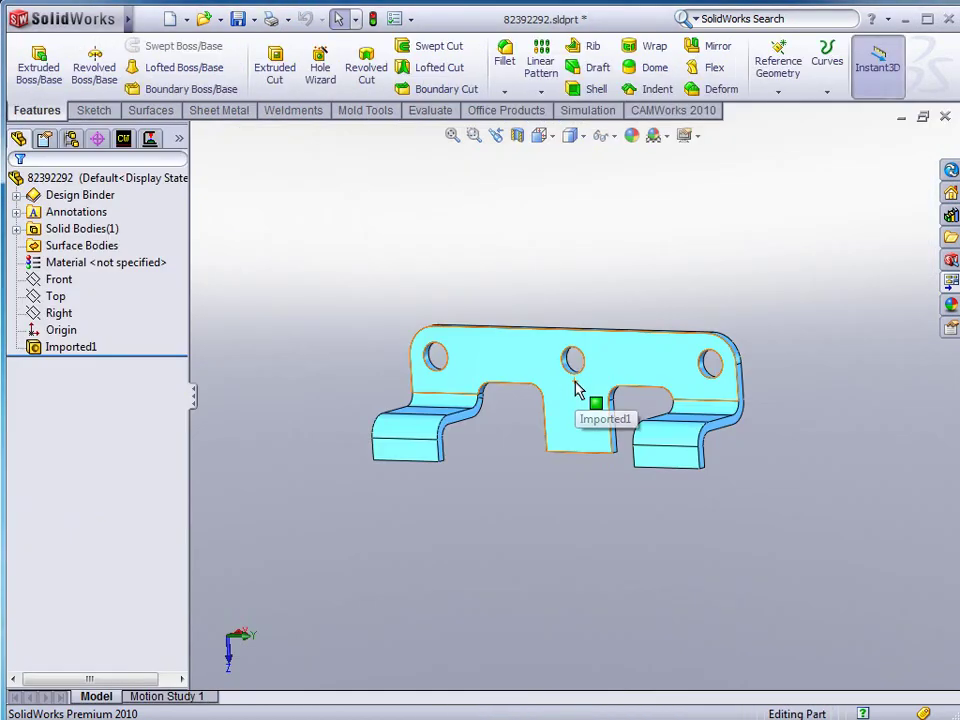
middle_click_drag(553, 416, 581, 517)
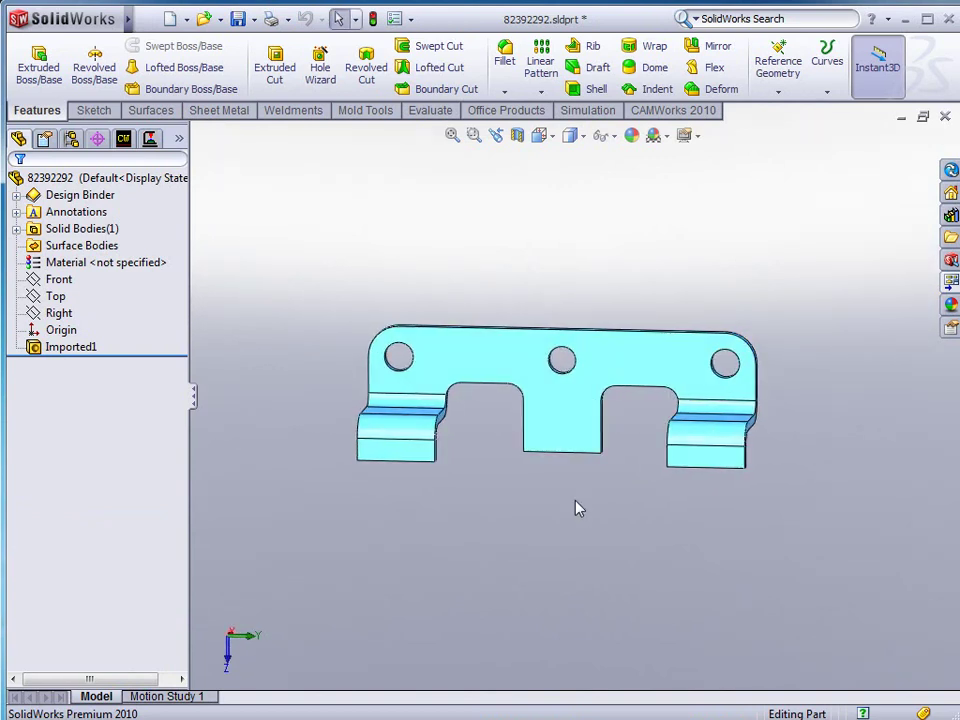
key("space")
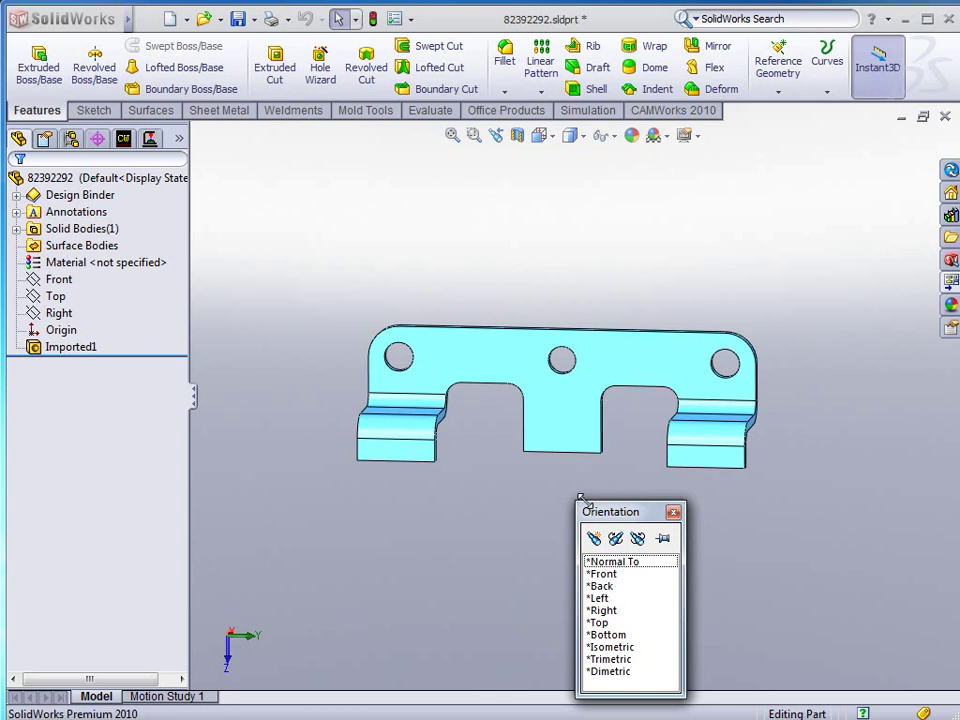
left_click_drag(627, 514, 625, 505)
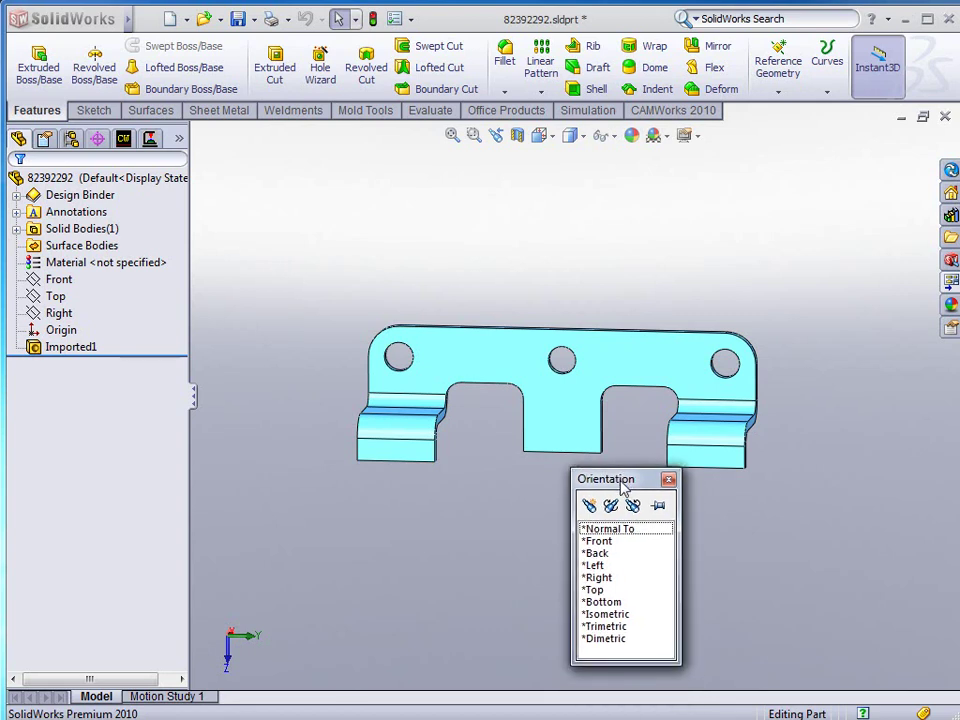
left_click(603, 564)
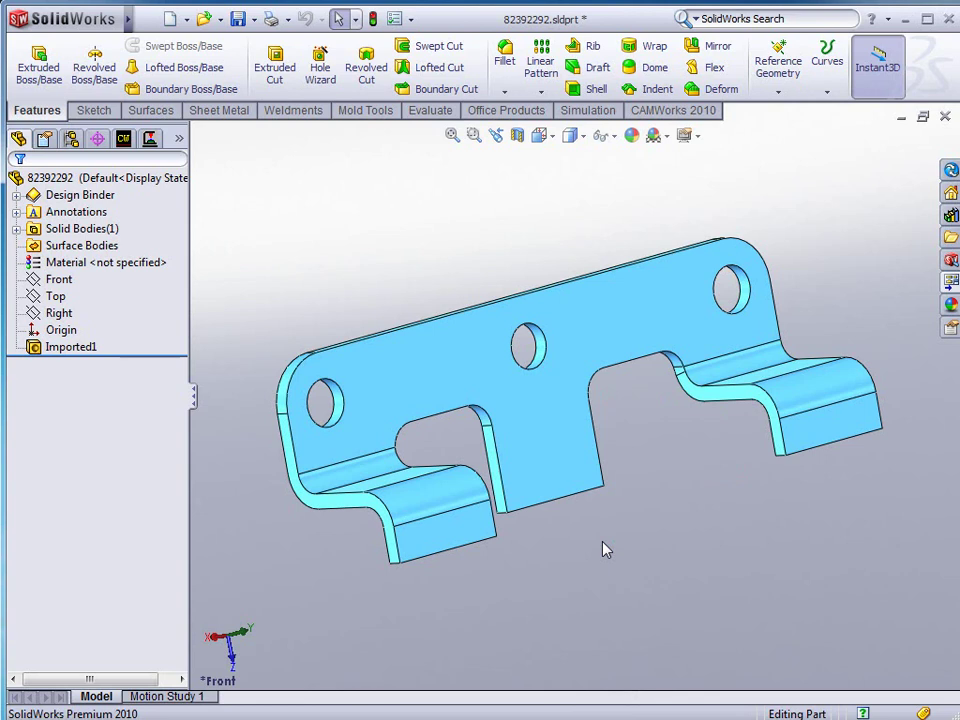
View the bracket normal to its flat three-hole face, and return to the standard Front orientation.
left_click(541, 424)
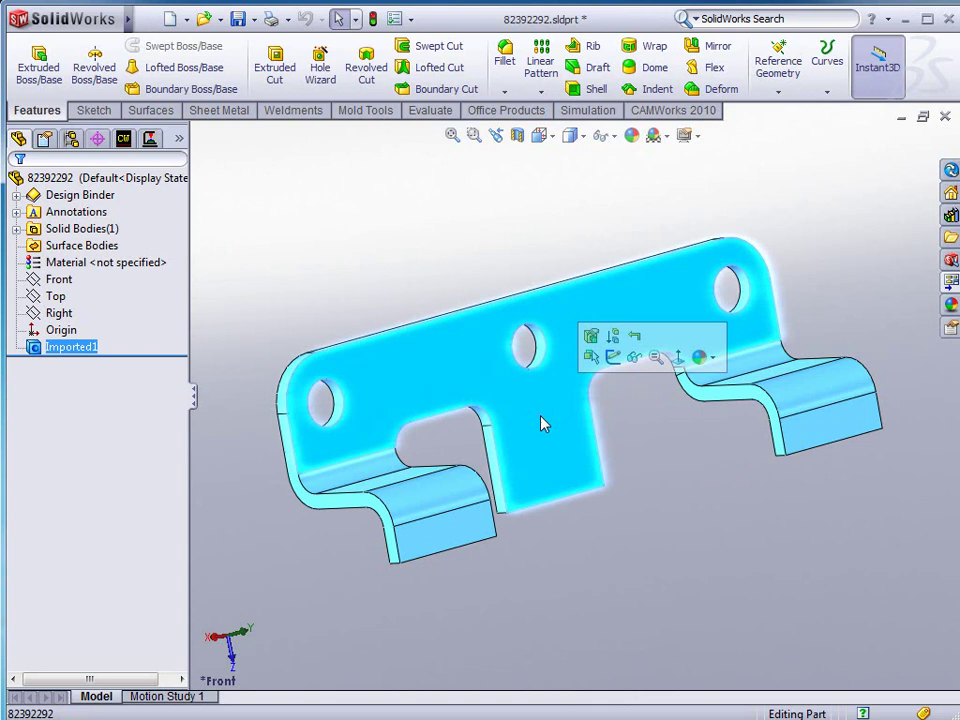
key("ctrl+8")
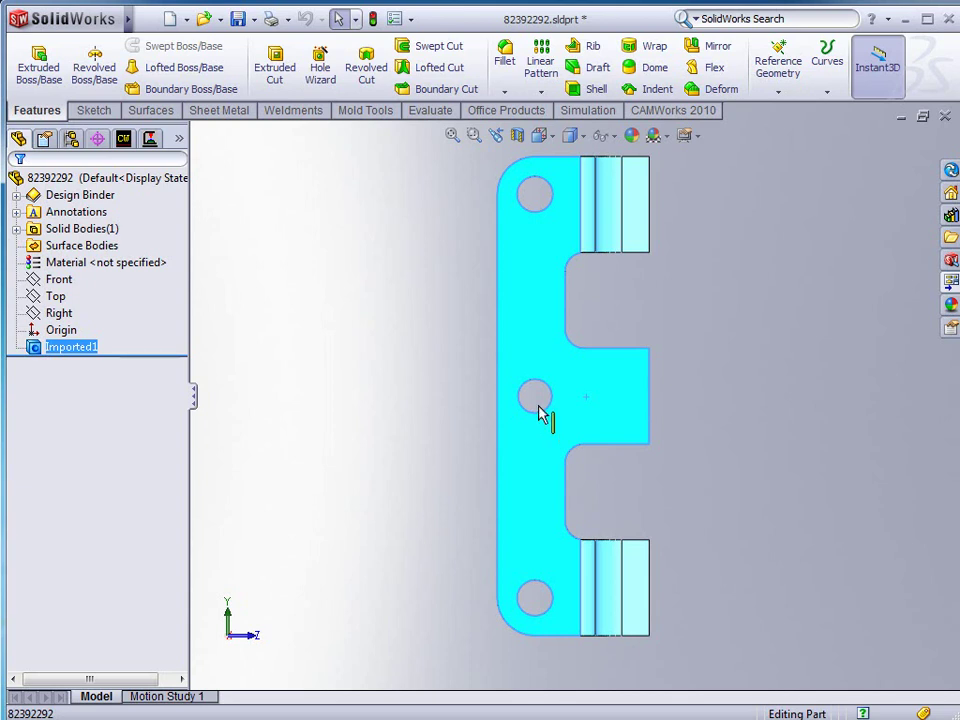
left_click(554, 134)
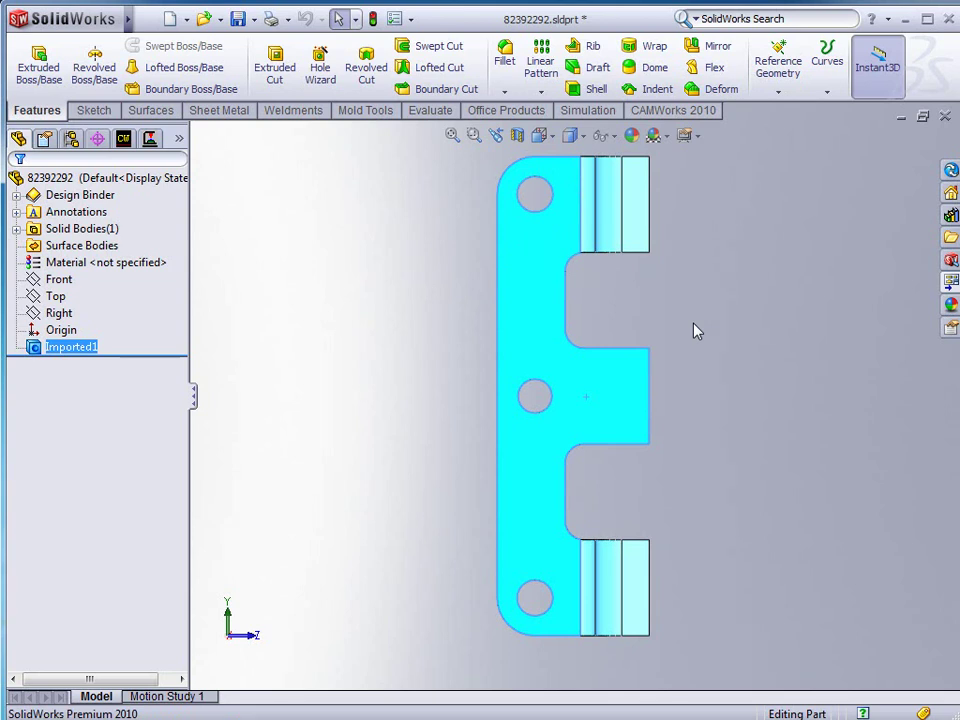
key("space")
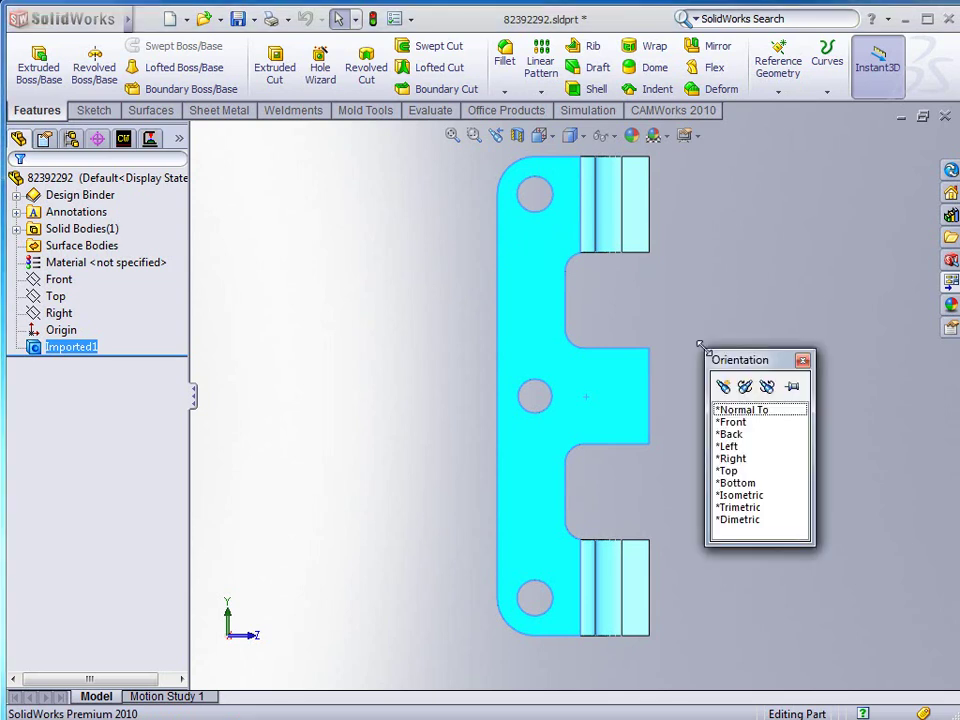
left_click(738, 423)
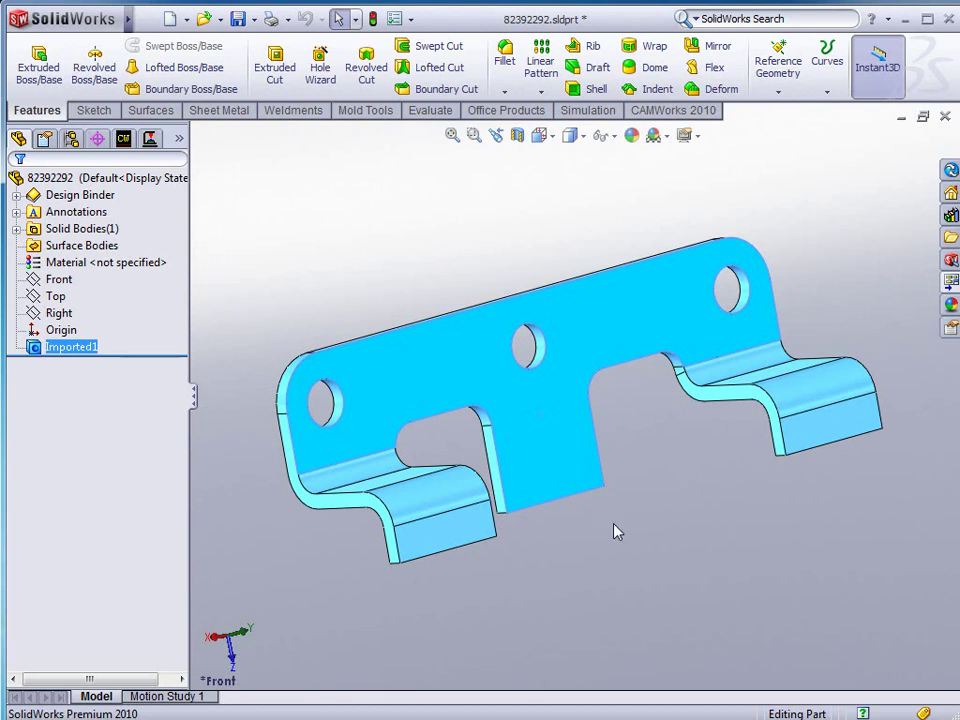
Orient the bracket normal to its flat three-hole face and update the standard views to make this orientation Front.
left_click(557, 415)
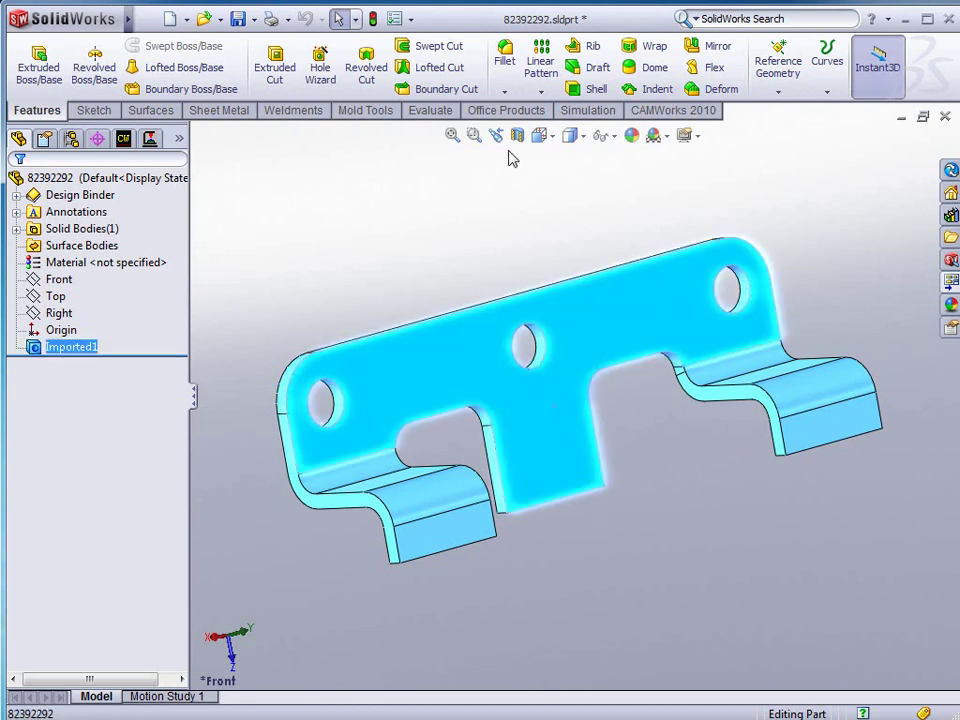
left_click(552, 135)
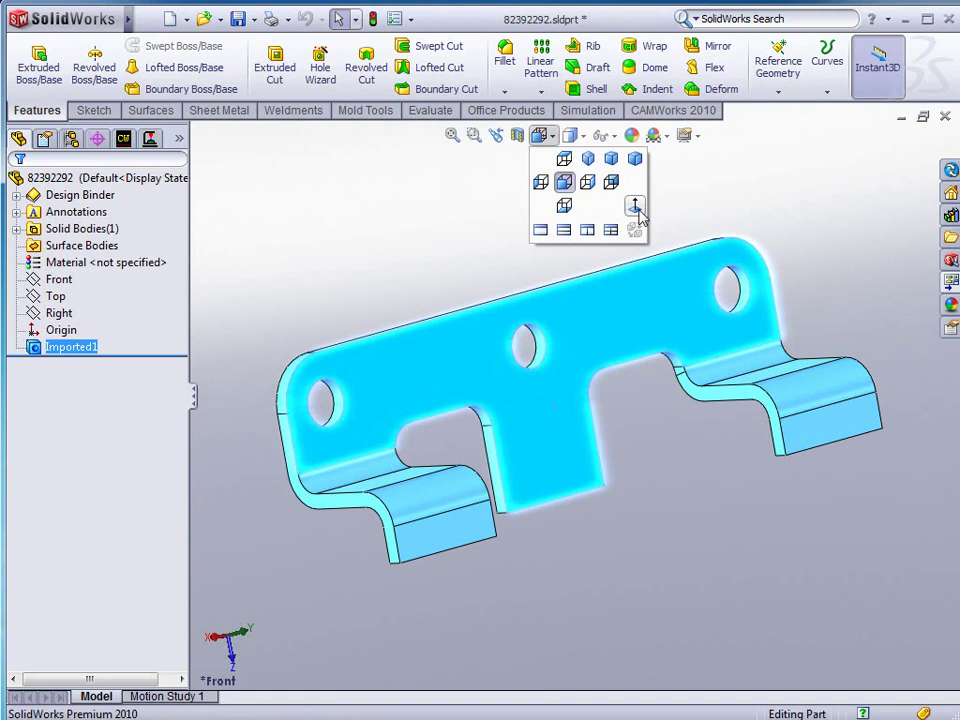
left_click(634, 206)
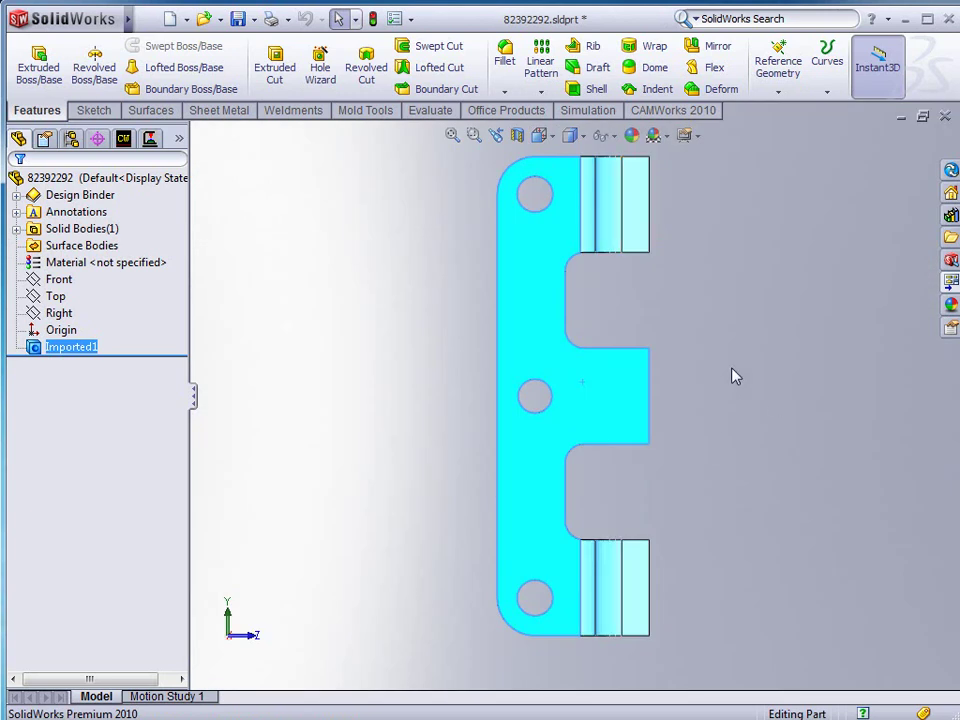
key("space")
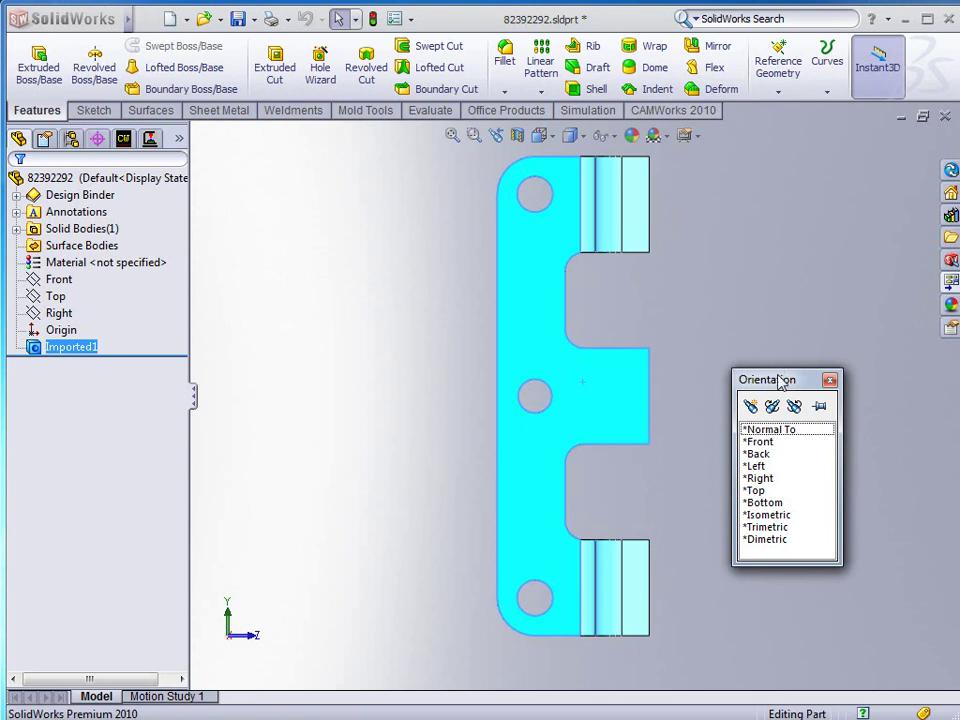
left_click(764, 443)
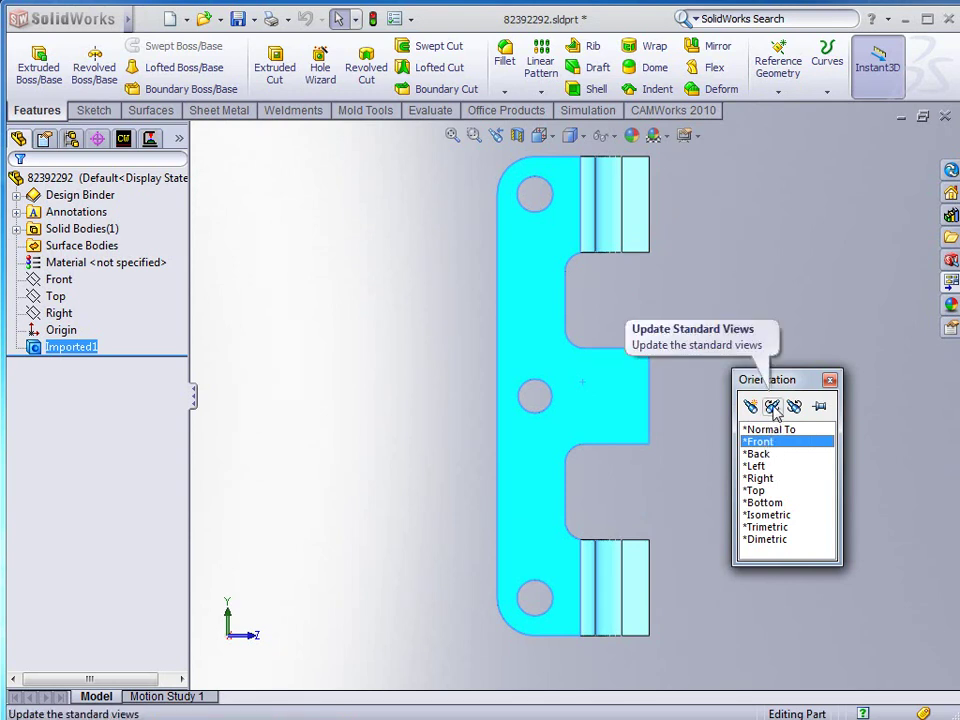
left_click(775, 411)
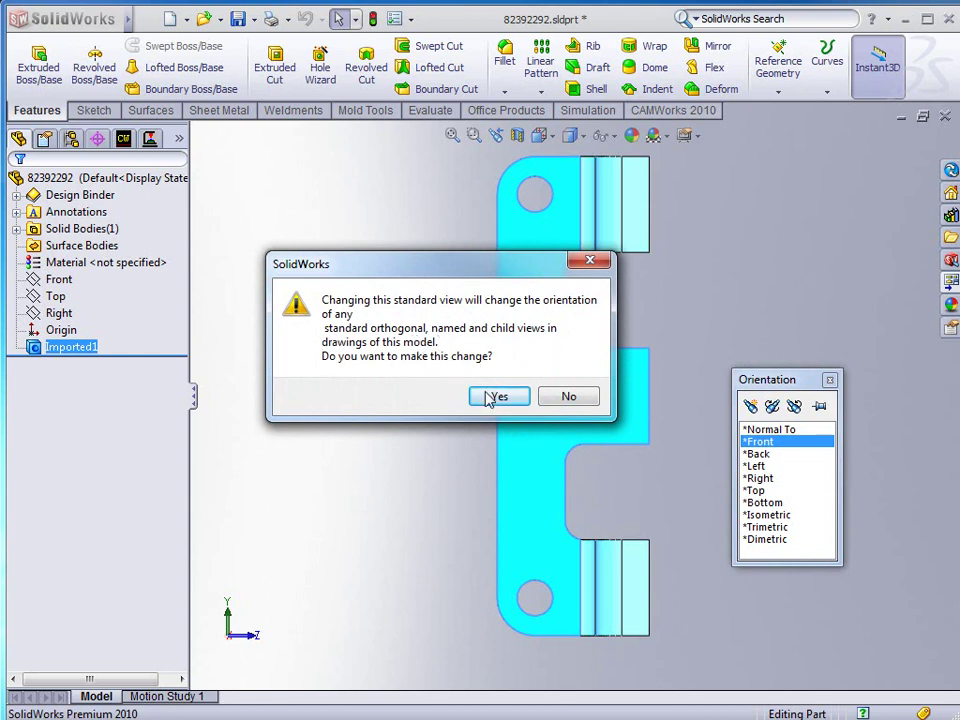
left_click(500, 397)
left_click(729, 307)
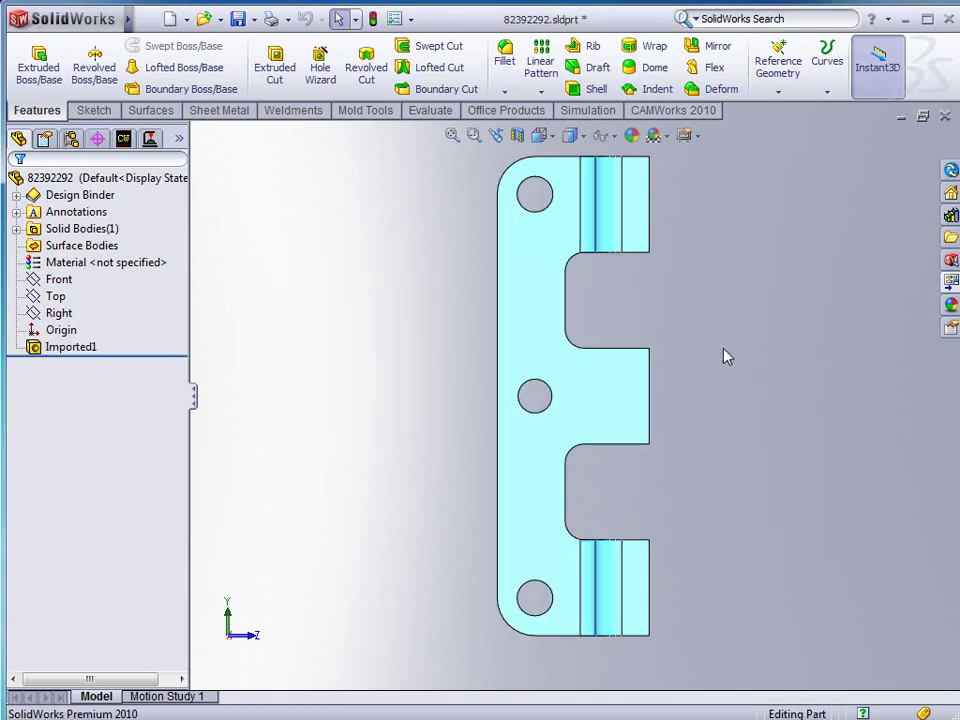
Check the part's updated standard orientations by showing the bracket in Front, Right and Top in turn.
middle_click_drag(654, 501, 737, 449)
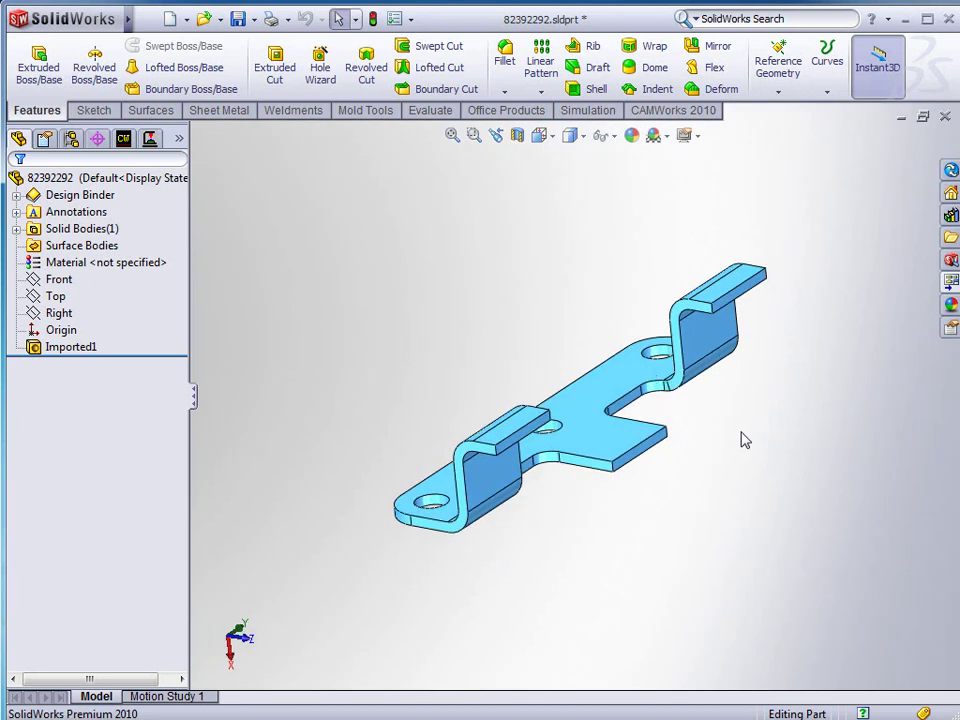
key("space")
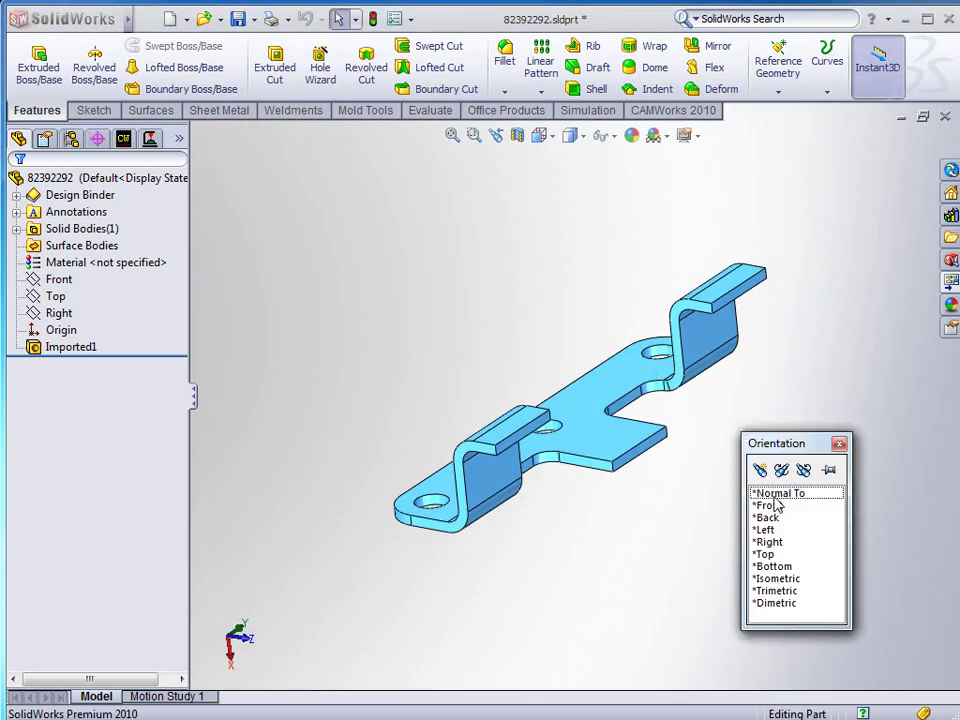
left_click(775, 506)
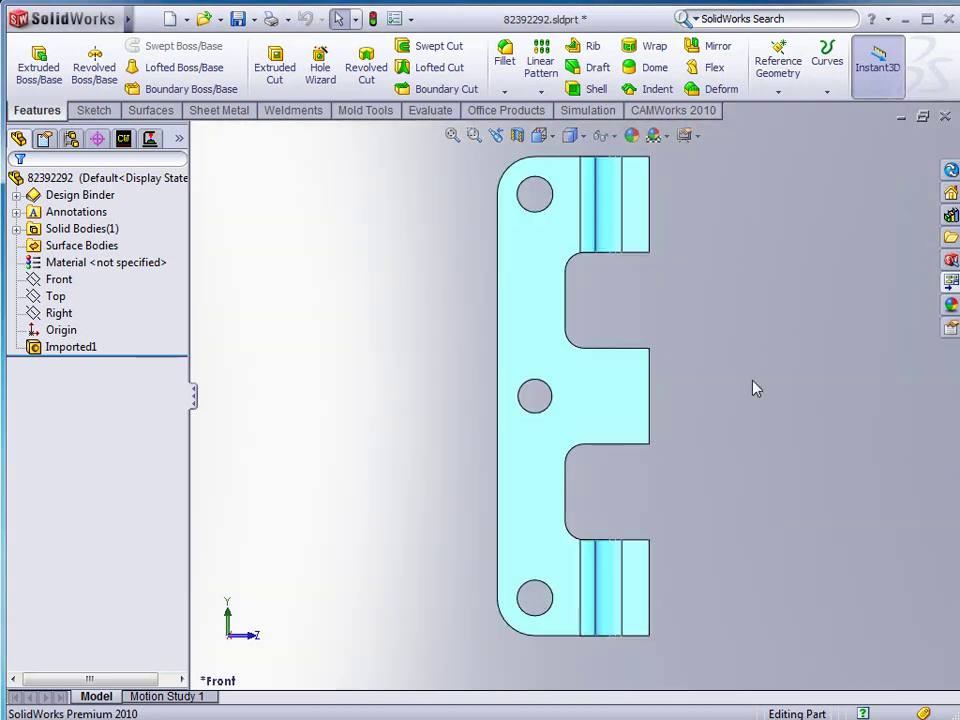
key("space")
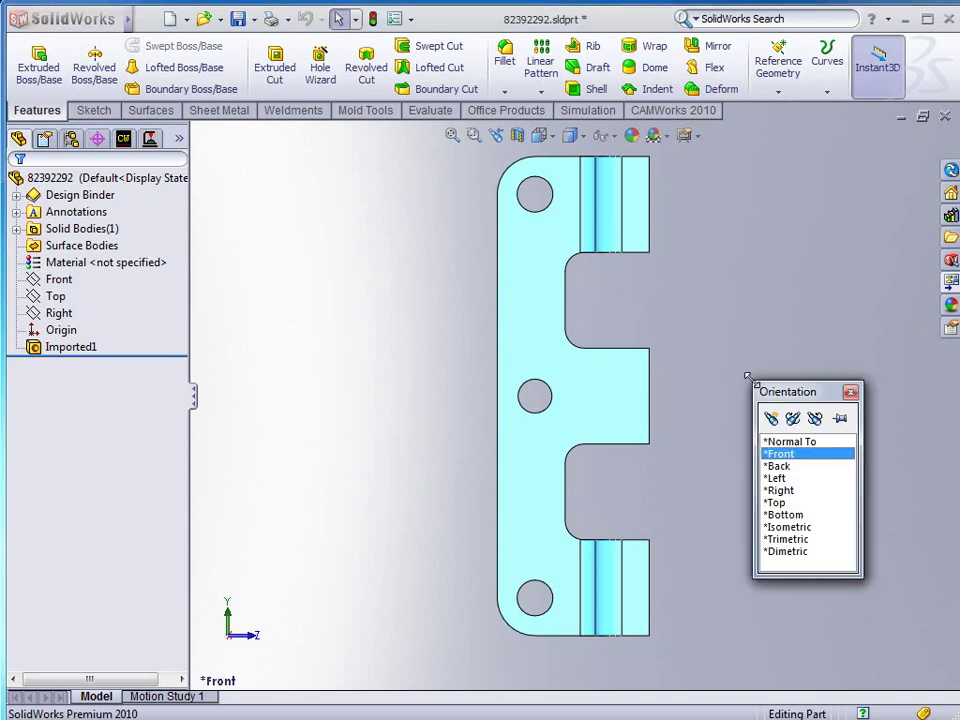
left_click(780, 491)
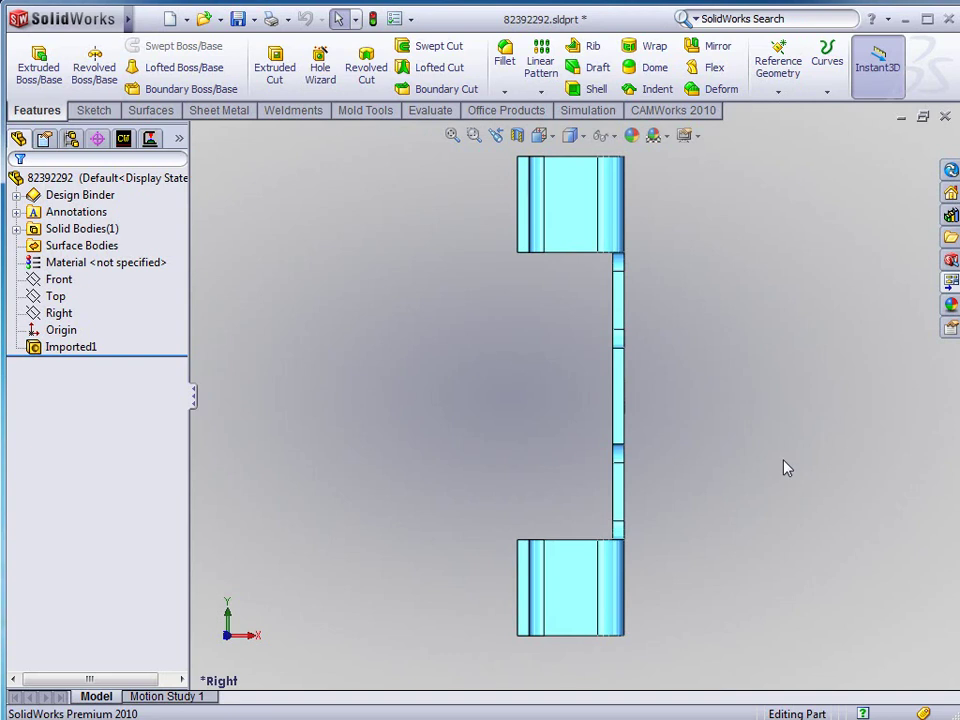
key("space")
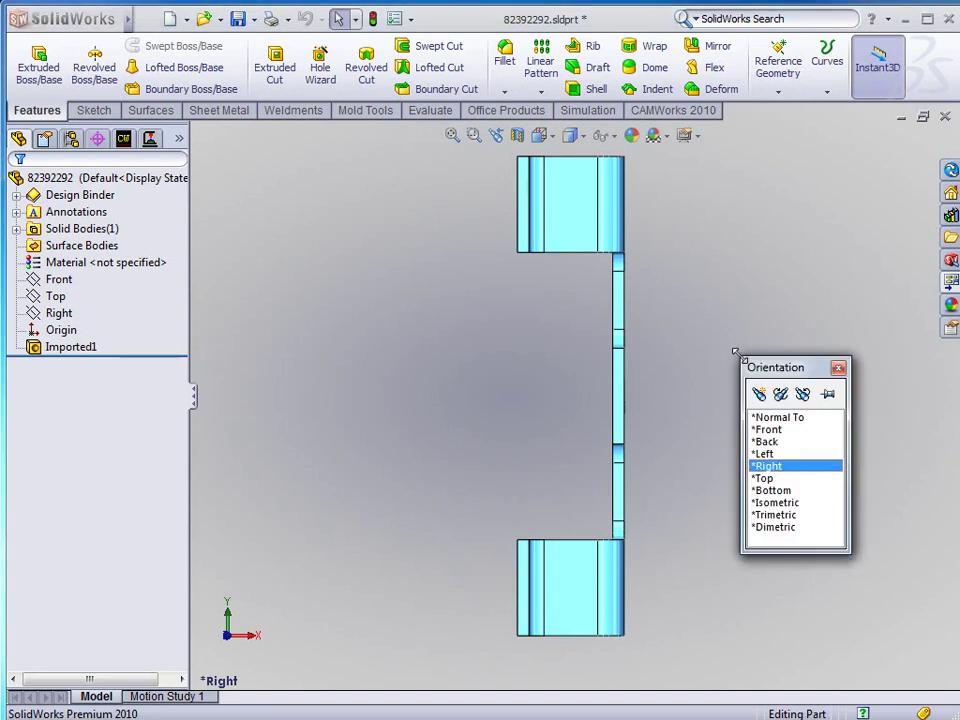
left_click(766, 486)
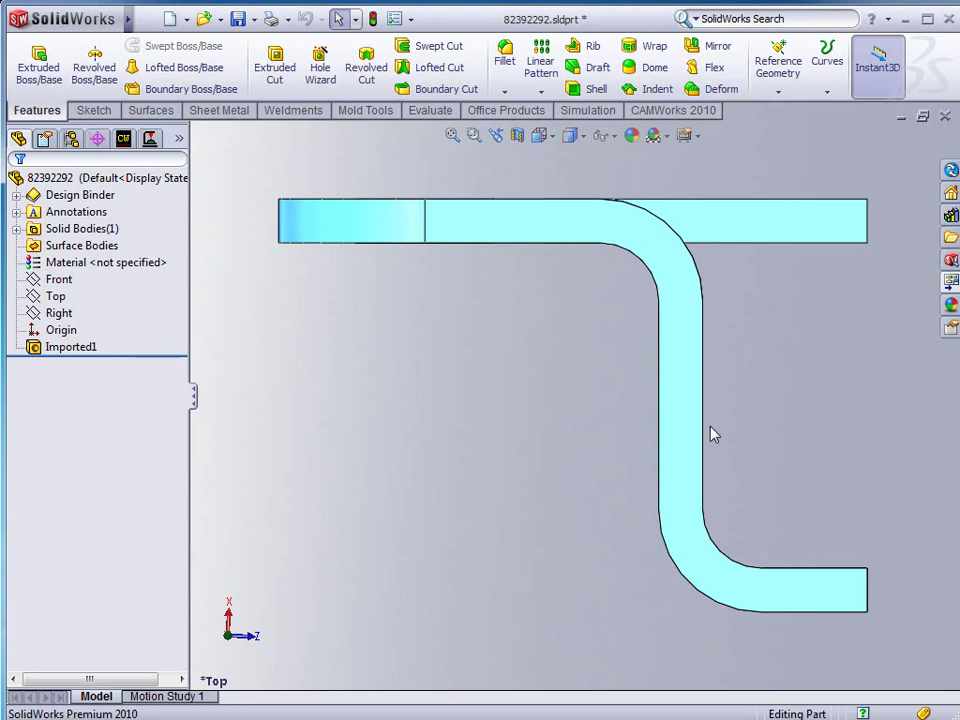
Switch to the 82392292 drawing and examine how the front, top and right views are oriented and aligned.
key("ctrl+Tab")
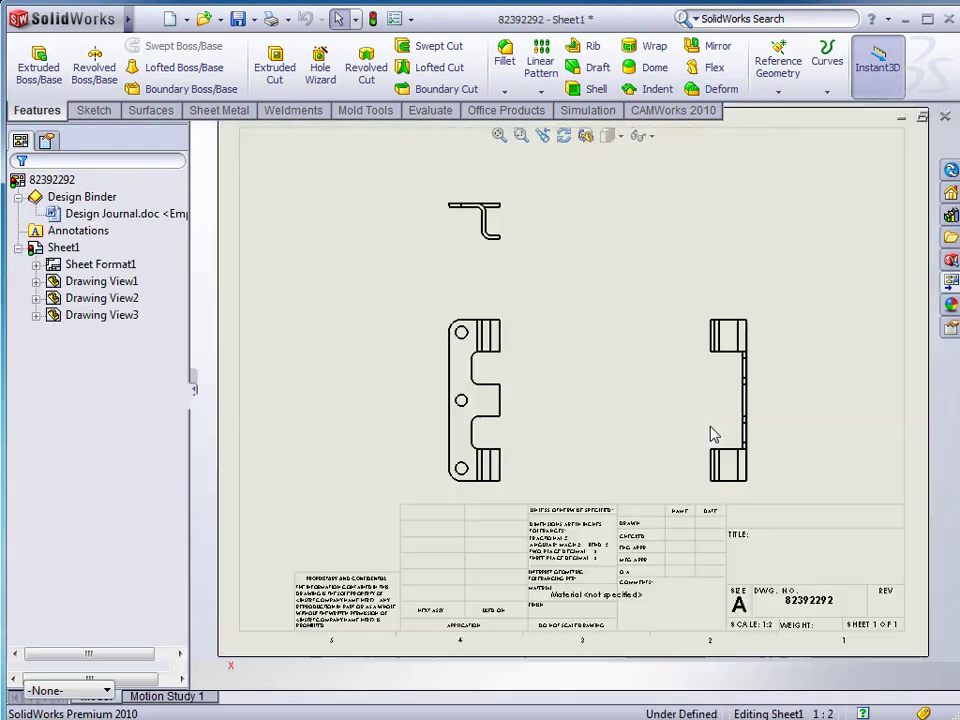
scroll(647, 361, "down", 1)
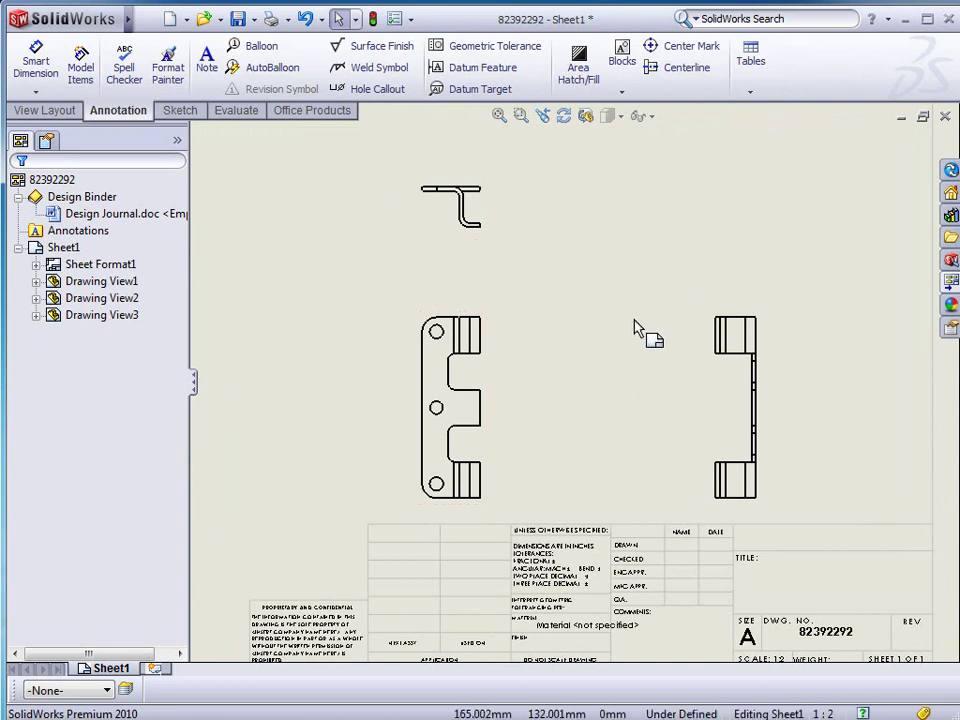
scroll(613, 362, "up", 1)
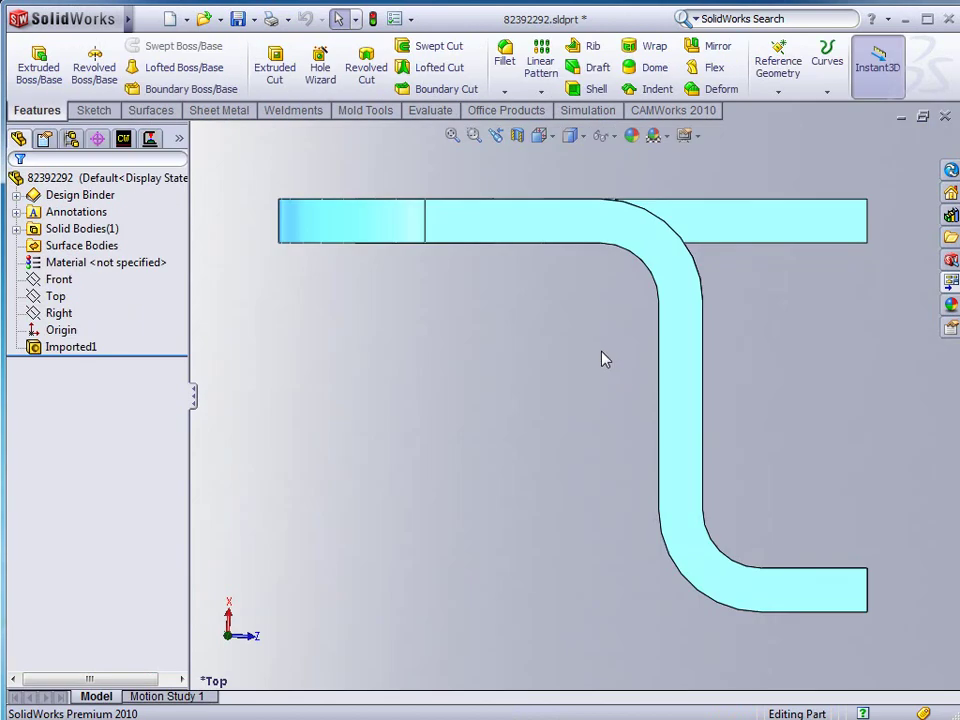
In the part, orient the bracket at an angle with its bent legs pointing down and save this orientation as a named view called New.
middle_click_drag(617, 311, 585, 403)
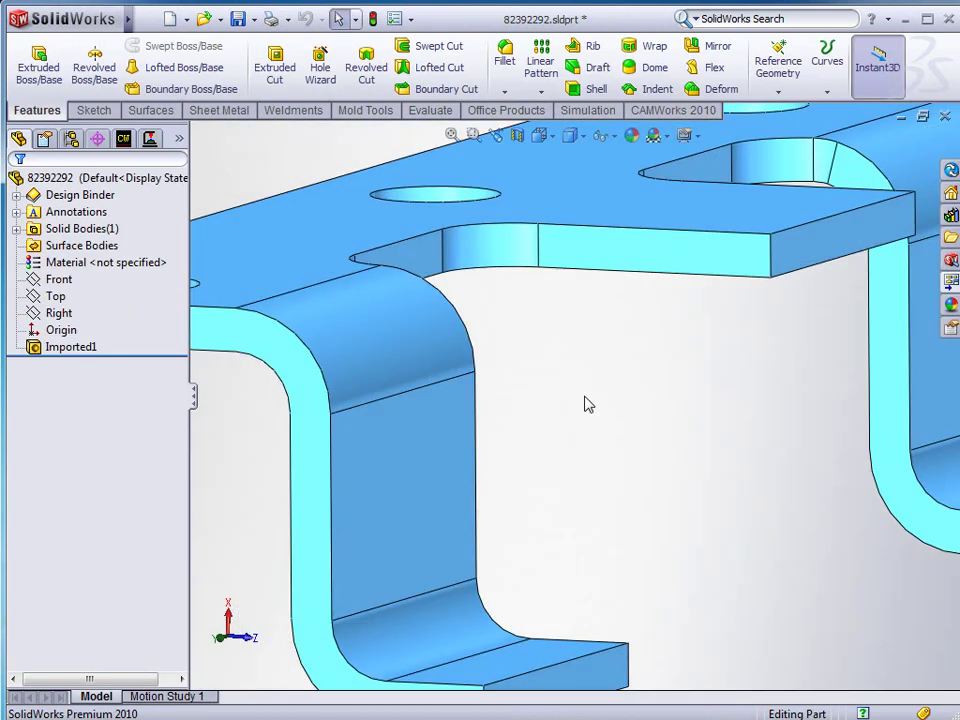
scroll(508, 281, "down", 3)
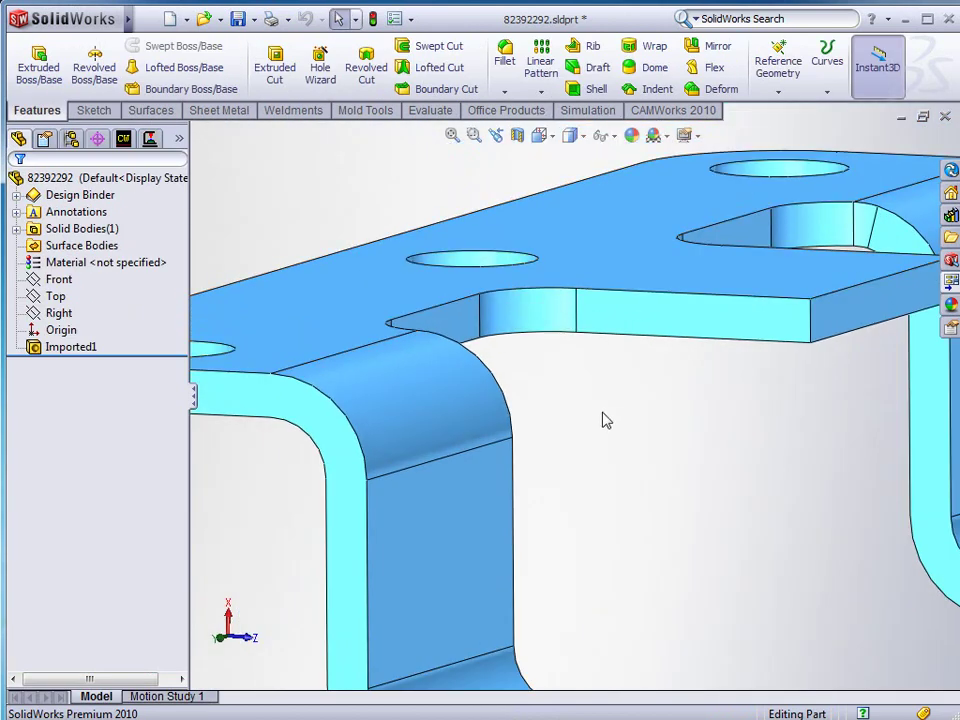
scroll(604, 418, "up", 2)
scroll(604, 418, "up", 2)
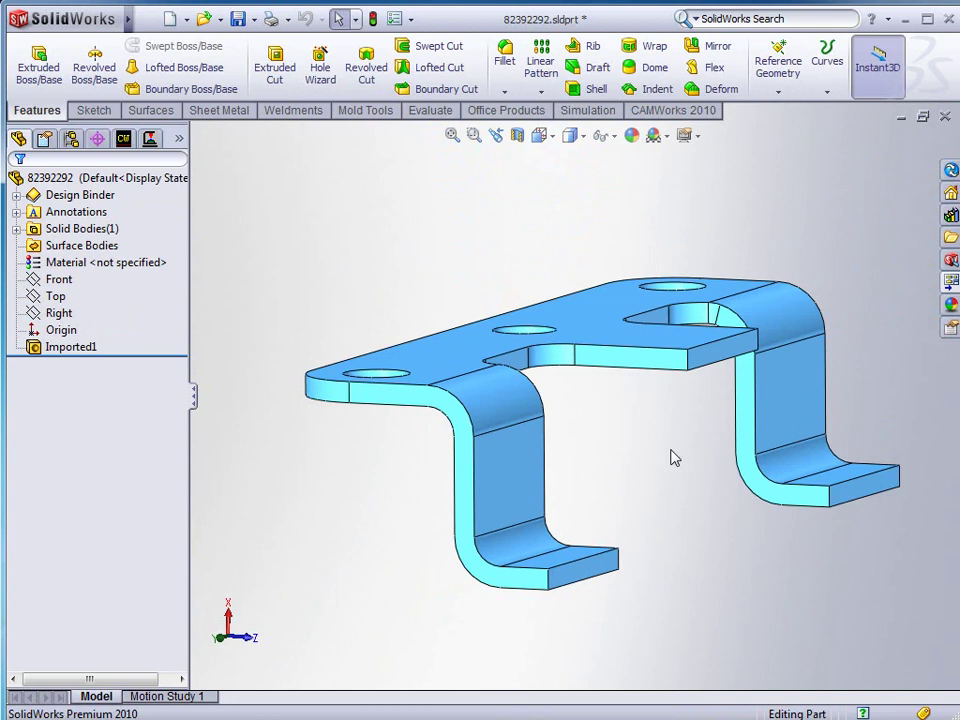
key("space")
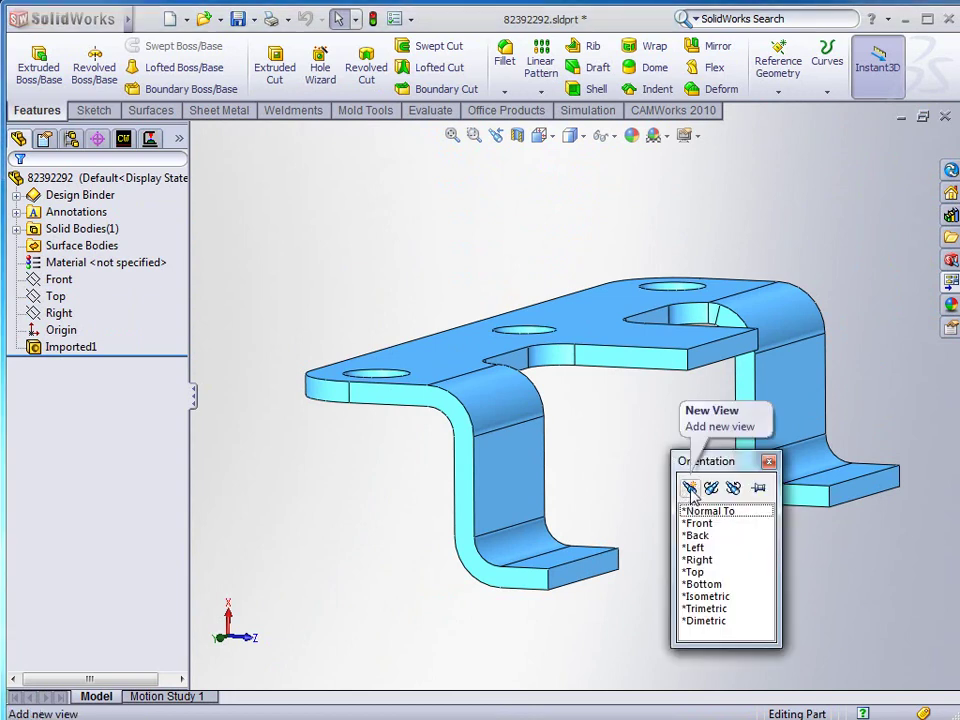
left_click(690, 488)
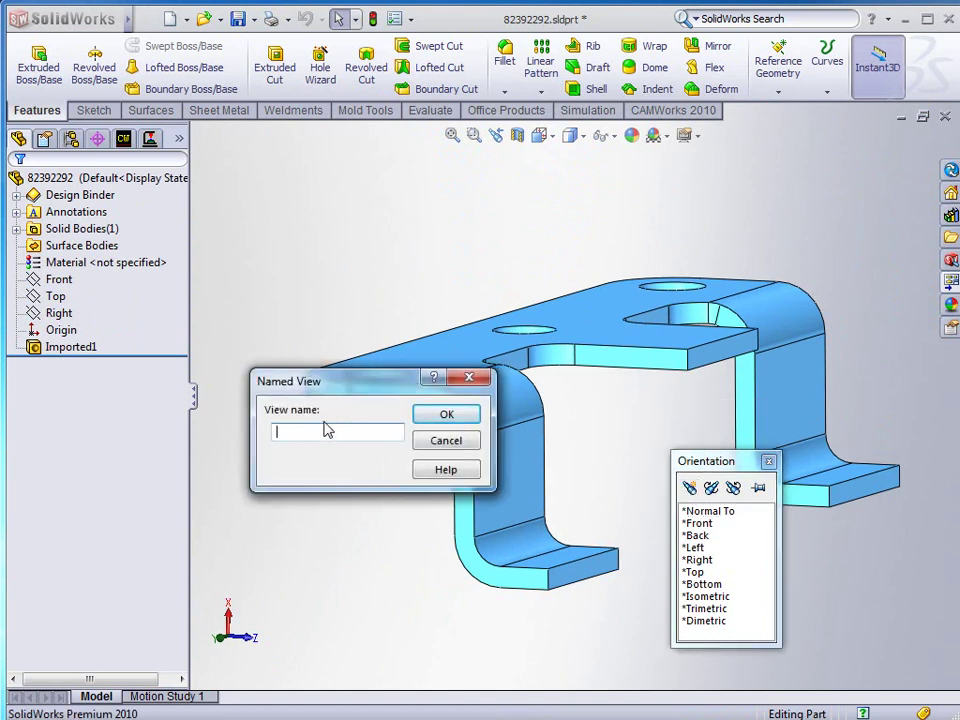
type("New")
left_click(441, 418)
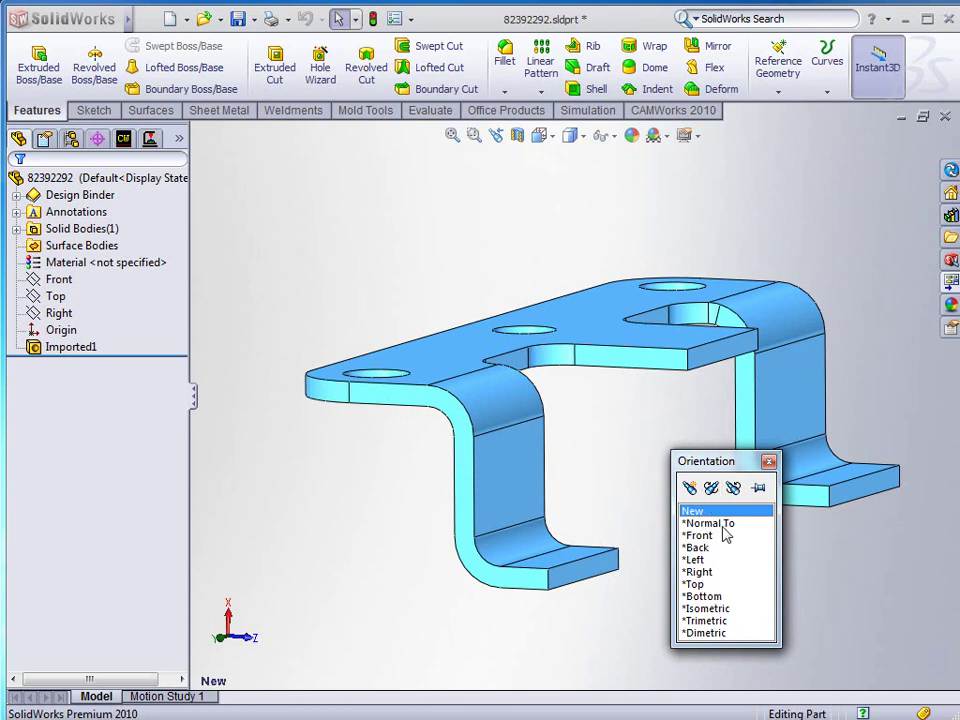
key("Escape")
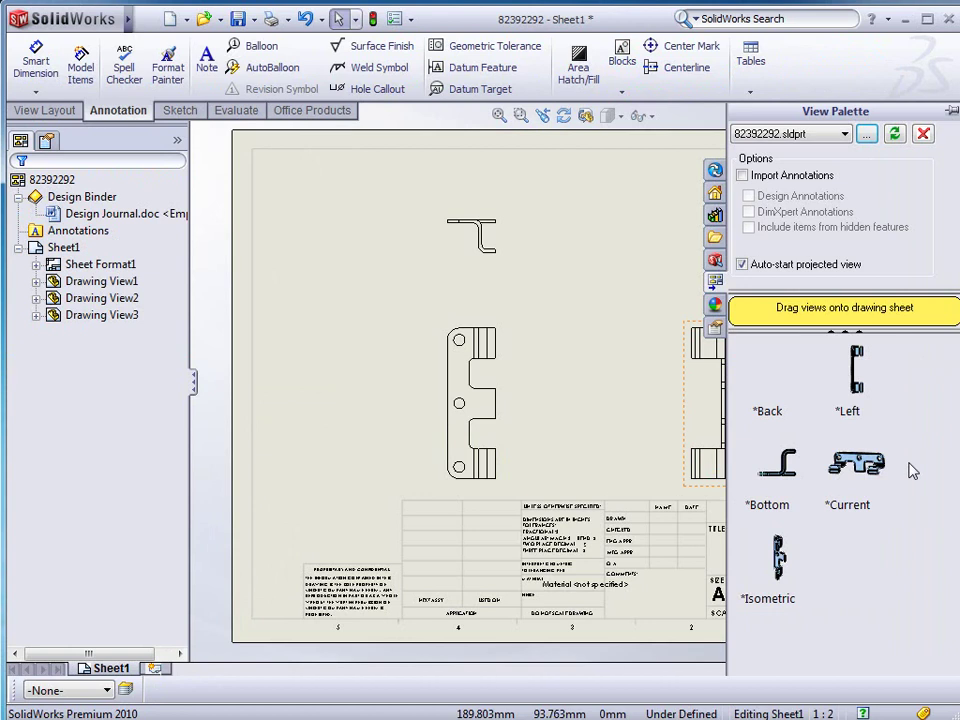
Refresh the drawing's available model views and place the New view beside the top view, accepting Isometric (True) dimensions.
left_click(895, 134)
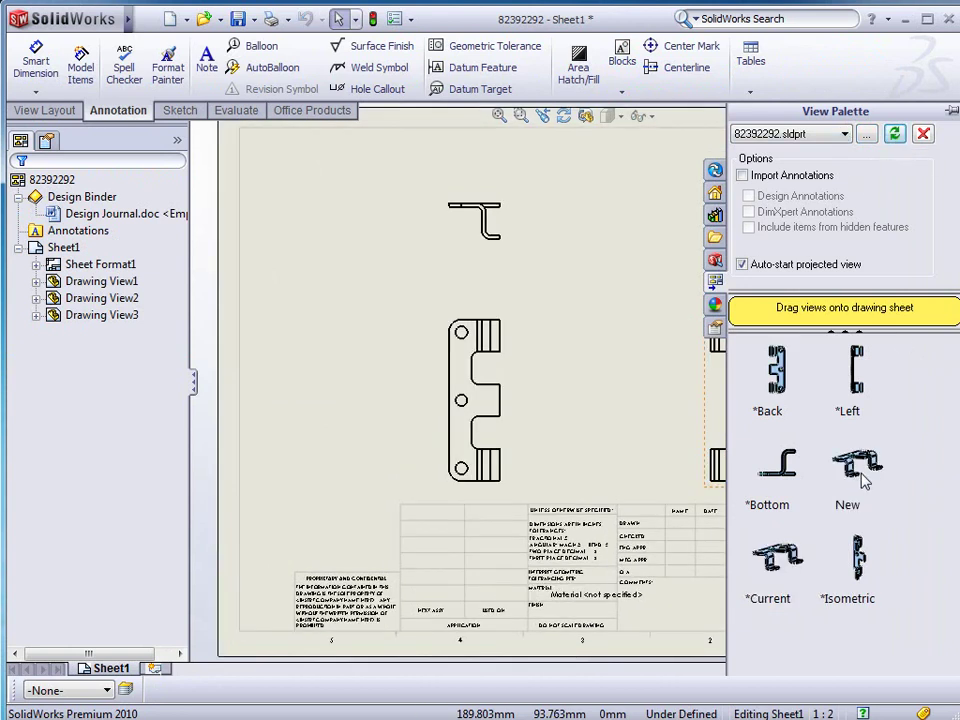
mouse_move(862, 483)
left_mouse_down()
mouse_move(491, 302)
mouse_move(347, 279)
mouse_move(343, 268)
left_mouse_up()
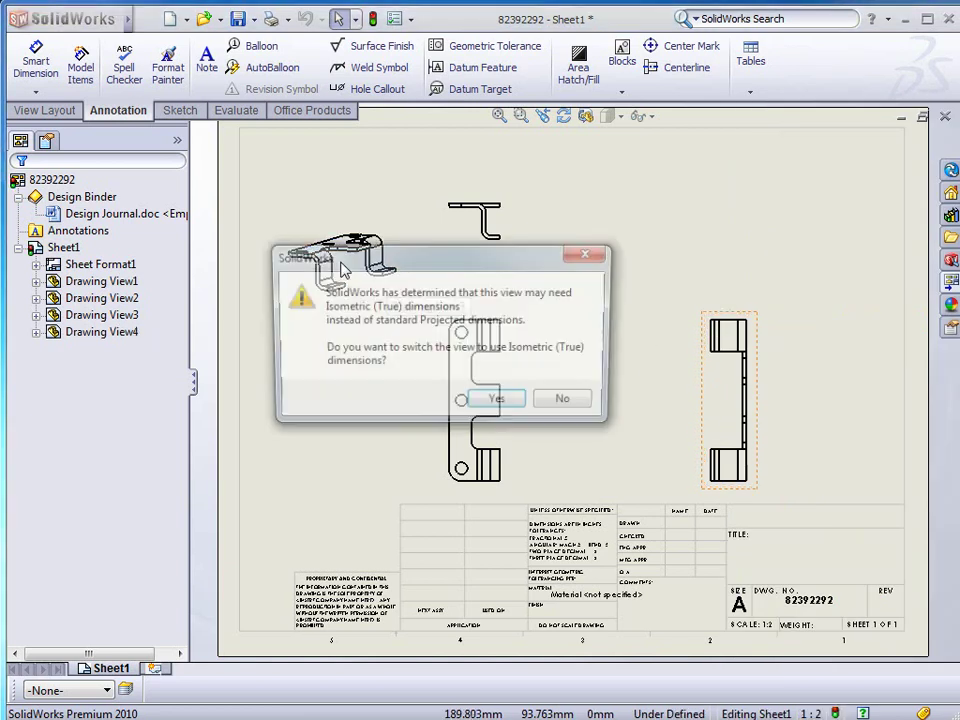
left_click(500, 405)
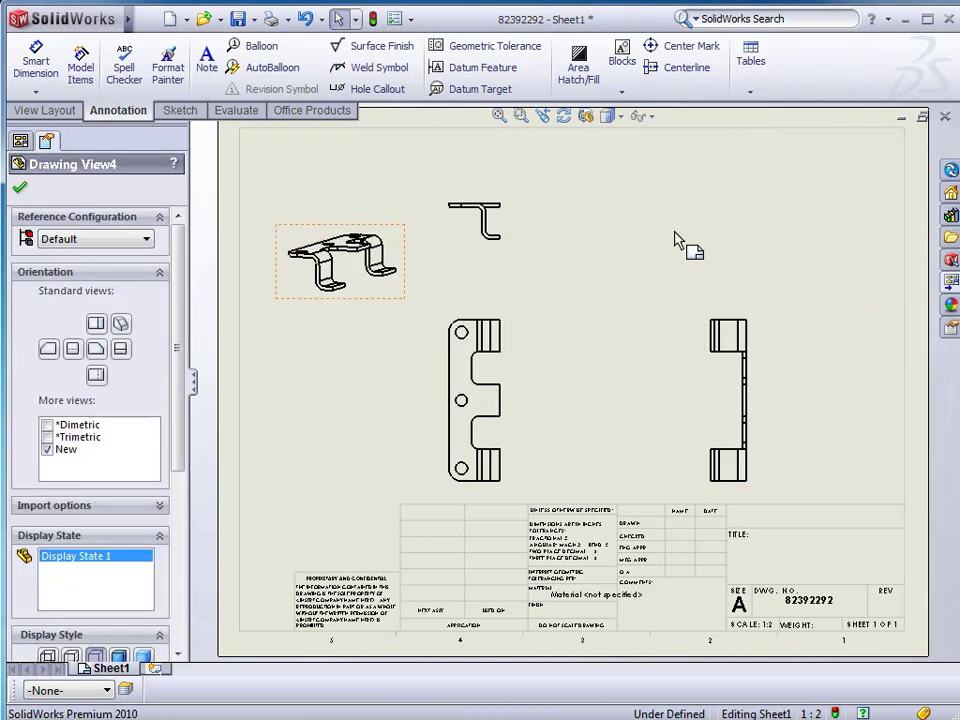